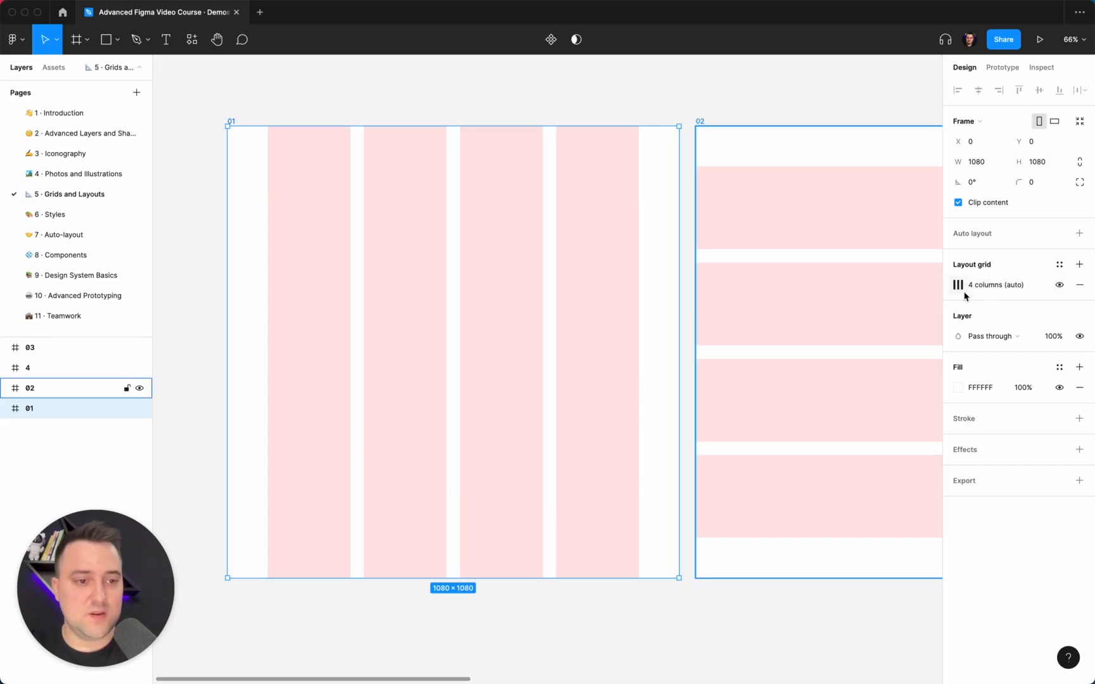
Replace frame 01's layout grid with a new column grid that has a count of 12.
{"action": "left_click", "coordinate": [1079, 286]}
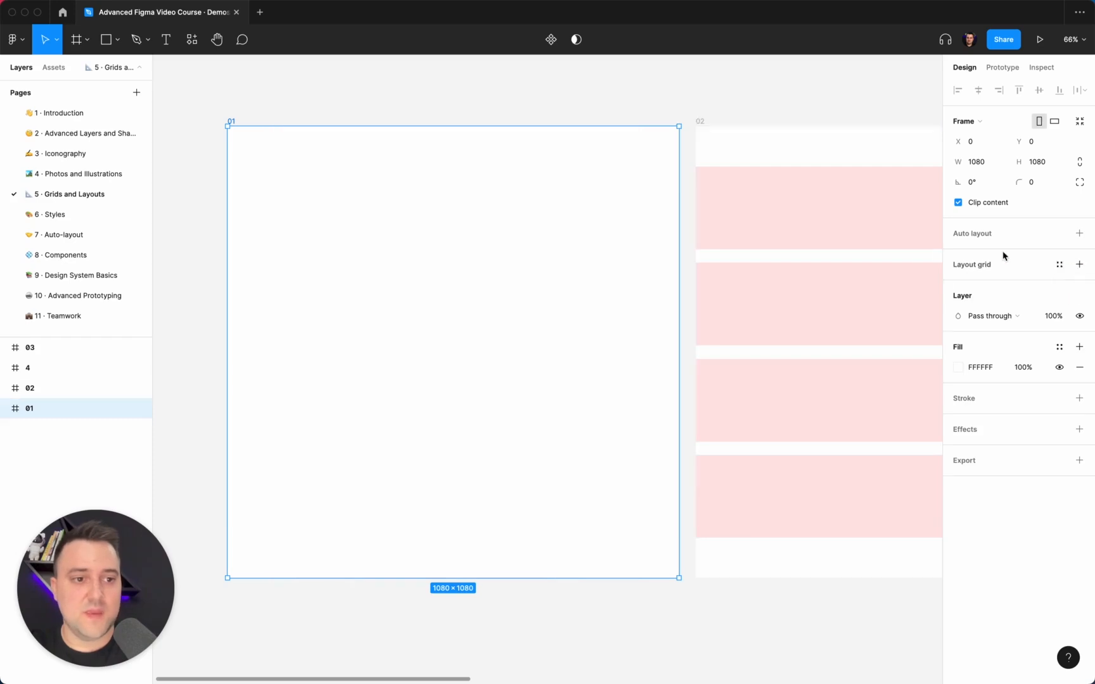
{"action": "left_click", "coordinate": [1080, 265]}
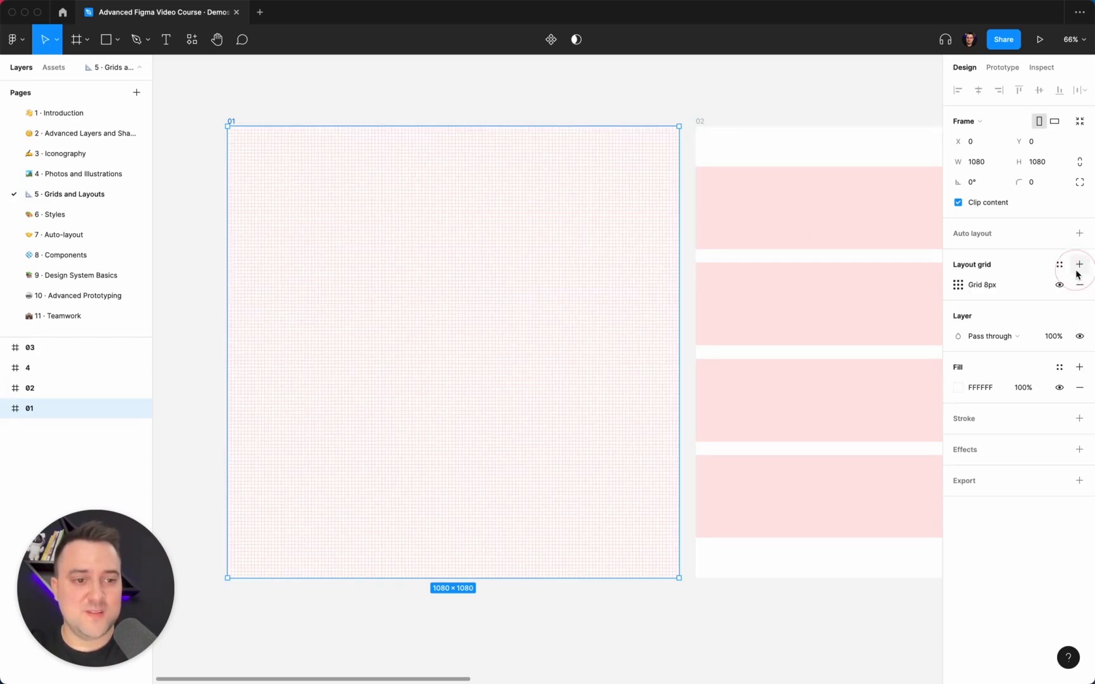
{"action": "left_click", "coordinate": [958, 284]}
{"action": "left_click", "coordinate": [819, 289]}
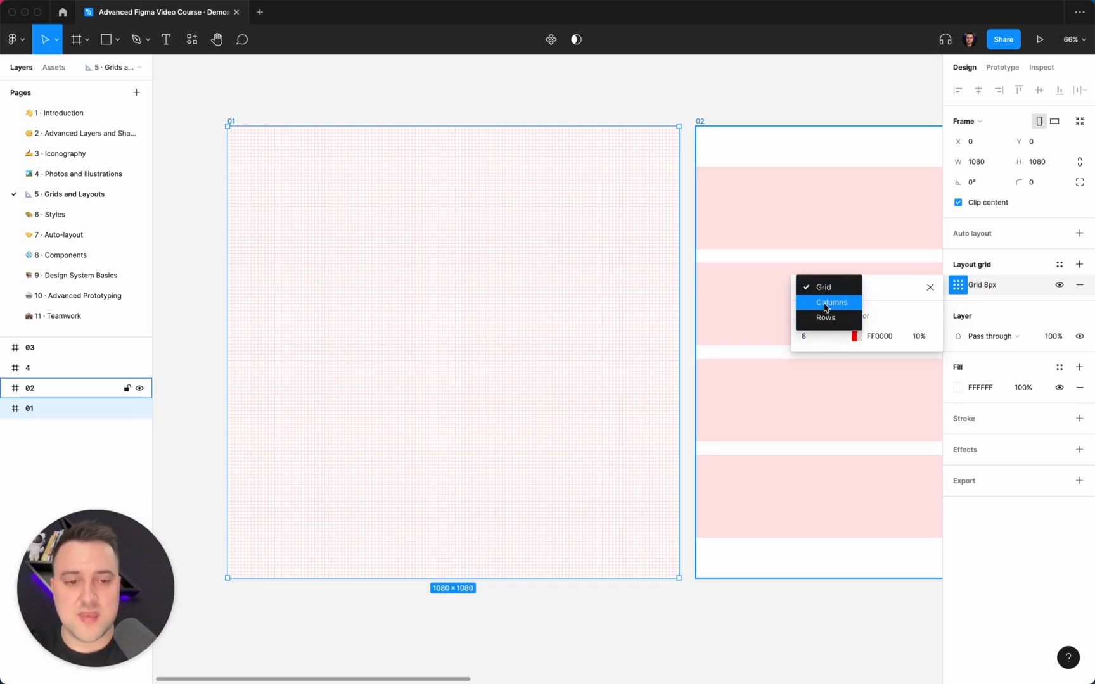
{"action": "left_click", "coordinate": [825, 303]}
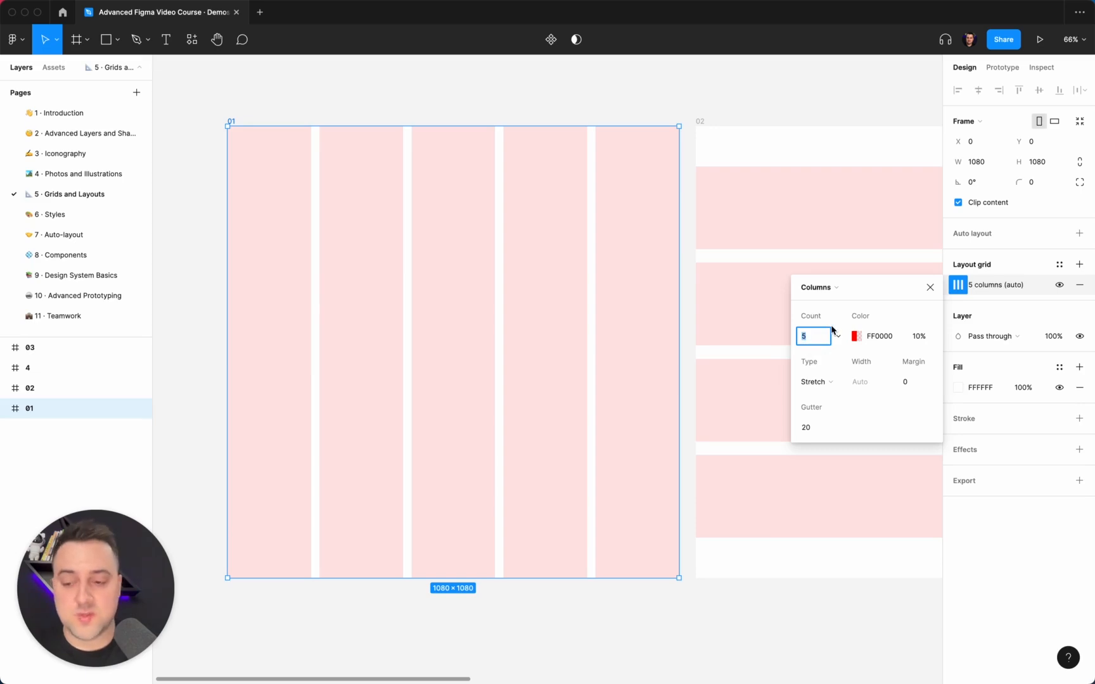
{"action": "type", "text": "12"}
{"action": "key", "text": "Return"}
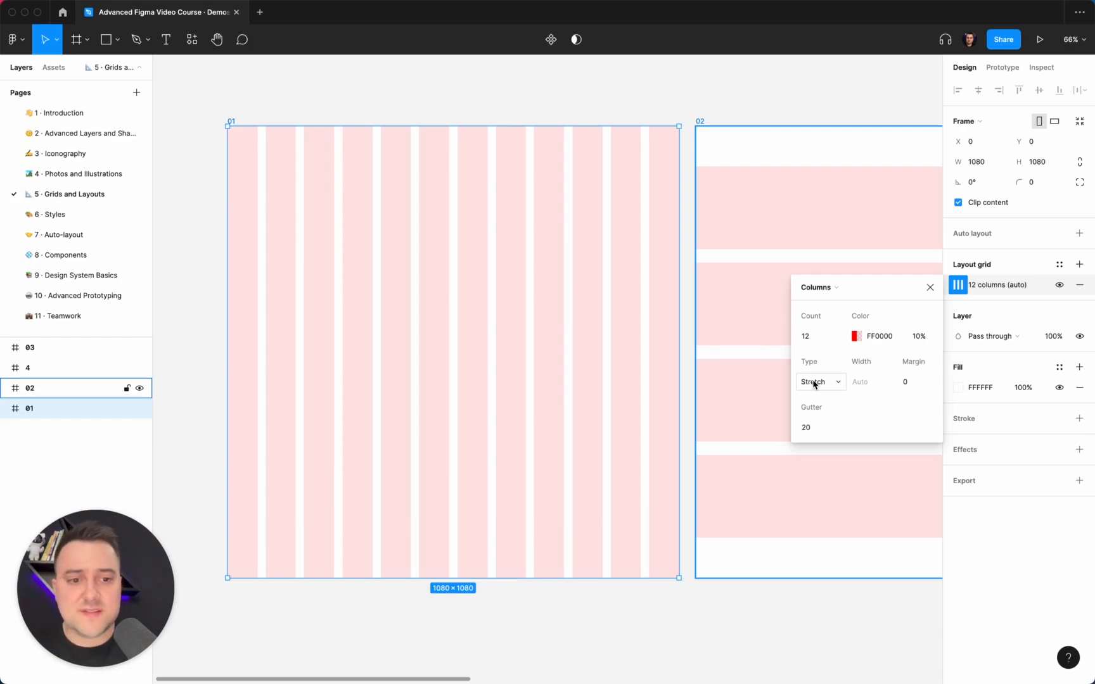
Set the type of frame 01's column grid to Center.
{"action": "left_click", "coordinate": [923, 384]}
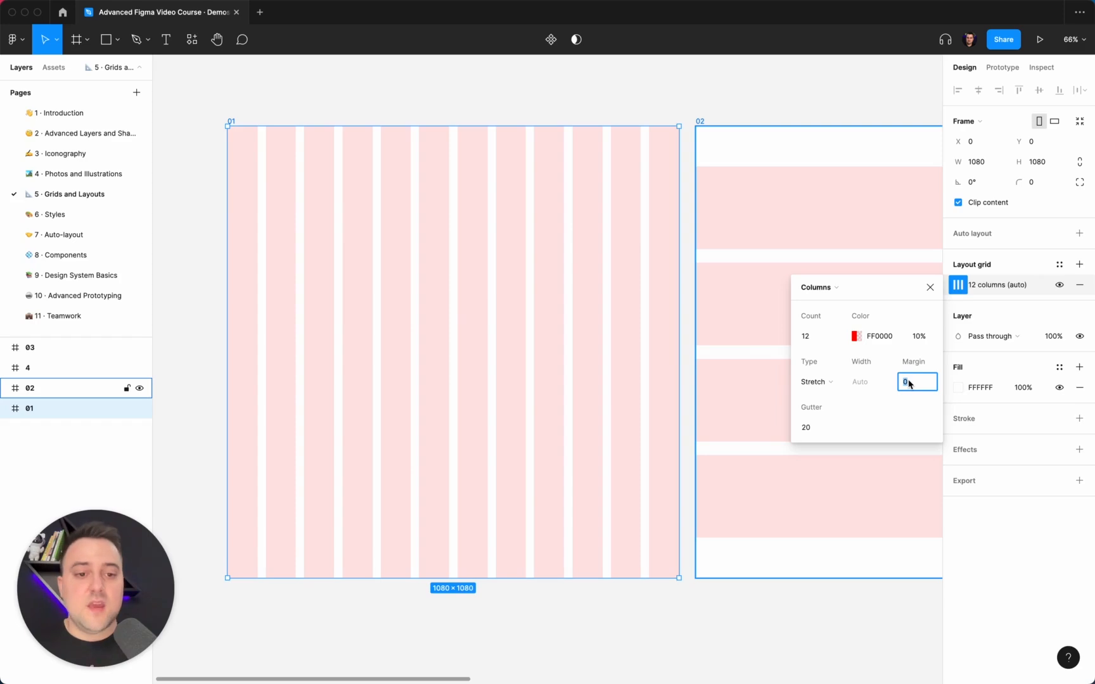
{"action": "left_click", "coordinate": [838, 383]}
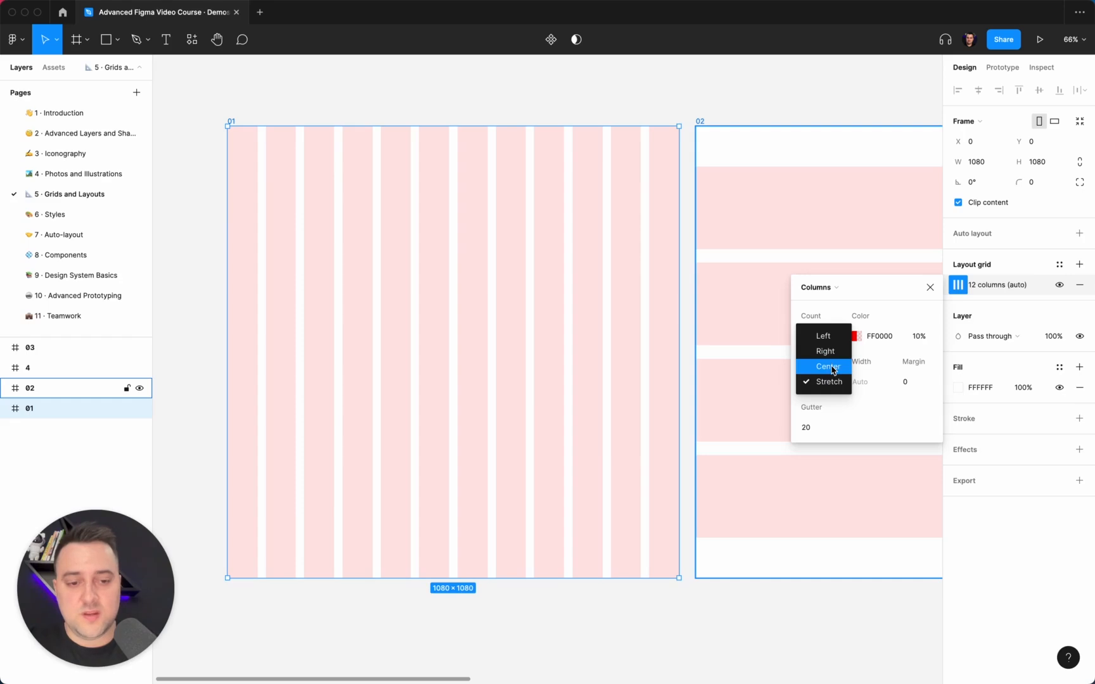
{"action": "left_click", "coordinate": [833, 368]}
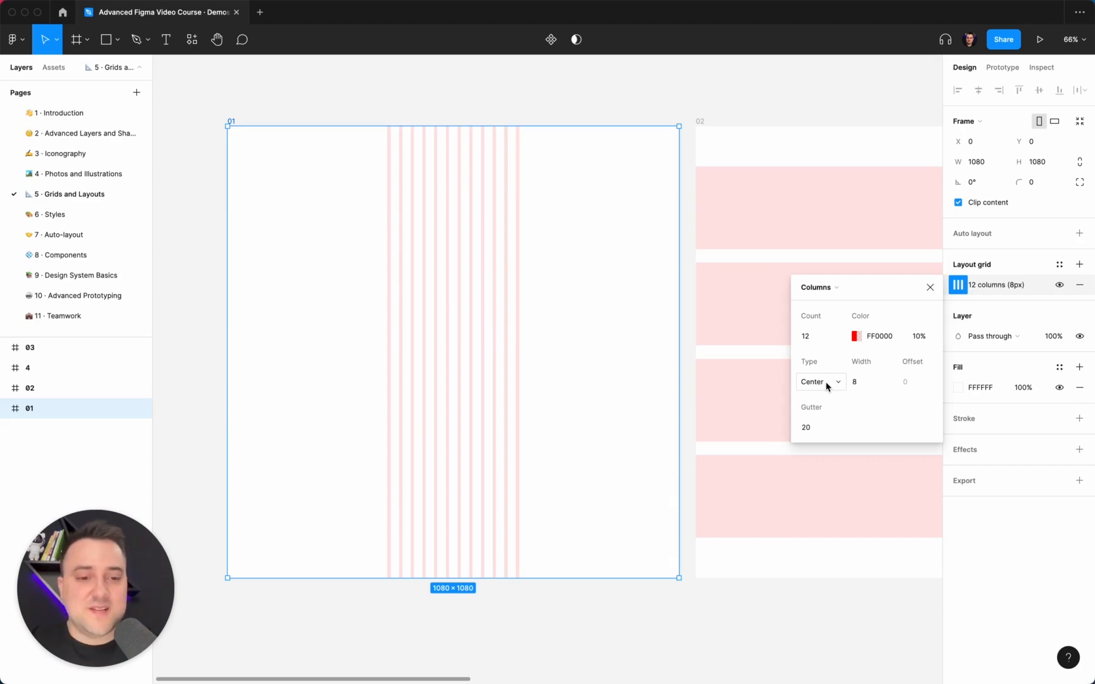
{"action": "left_click", "coordinate": [826, 386]}
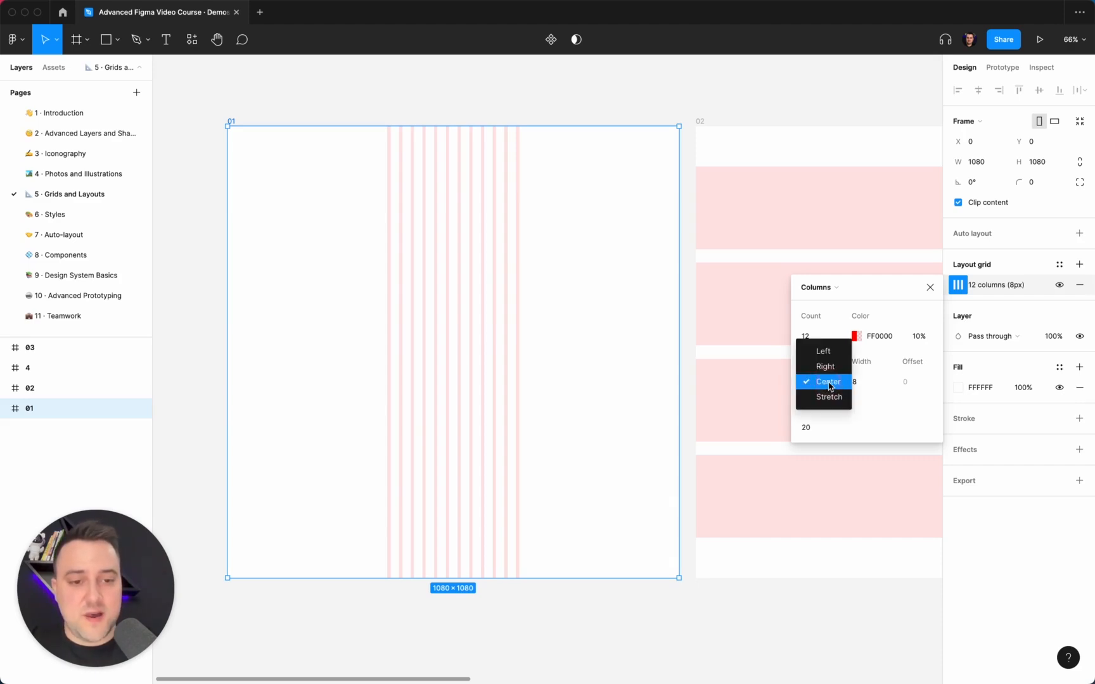
{"action": "left_click", "coordinate": [827, 385]}
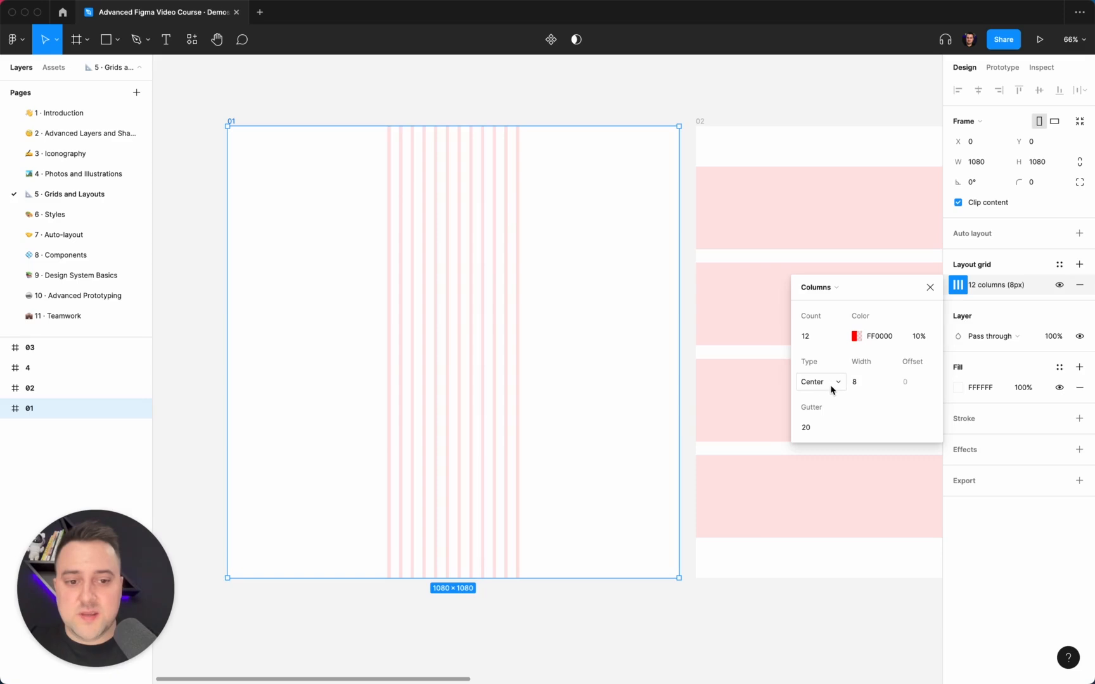
Try a column width of 72 for frame 01's centered grid.
{"action": "left_click", "coordinate": [868, 382]}
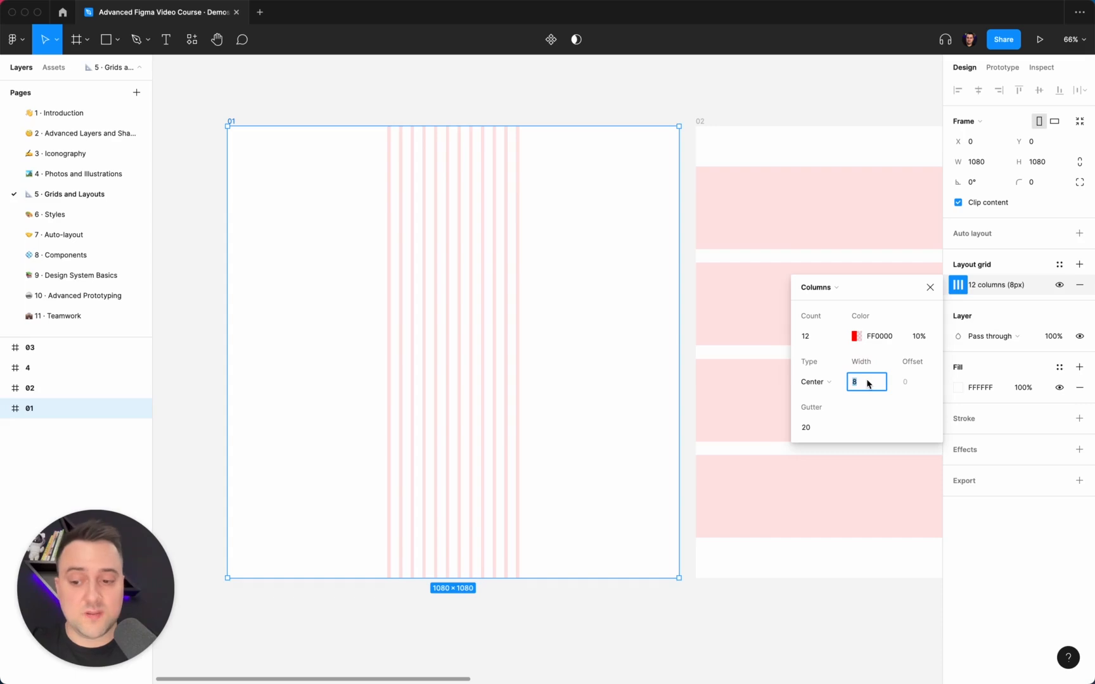
{"action": "type", "text": "72"}
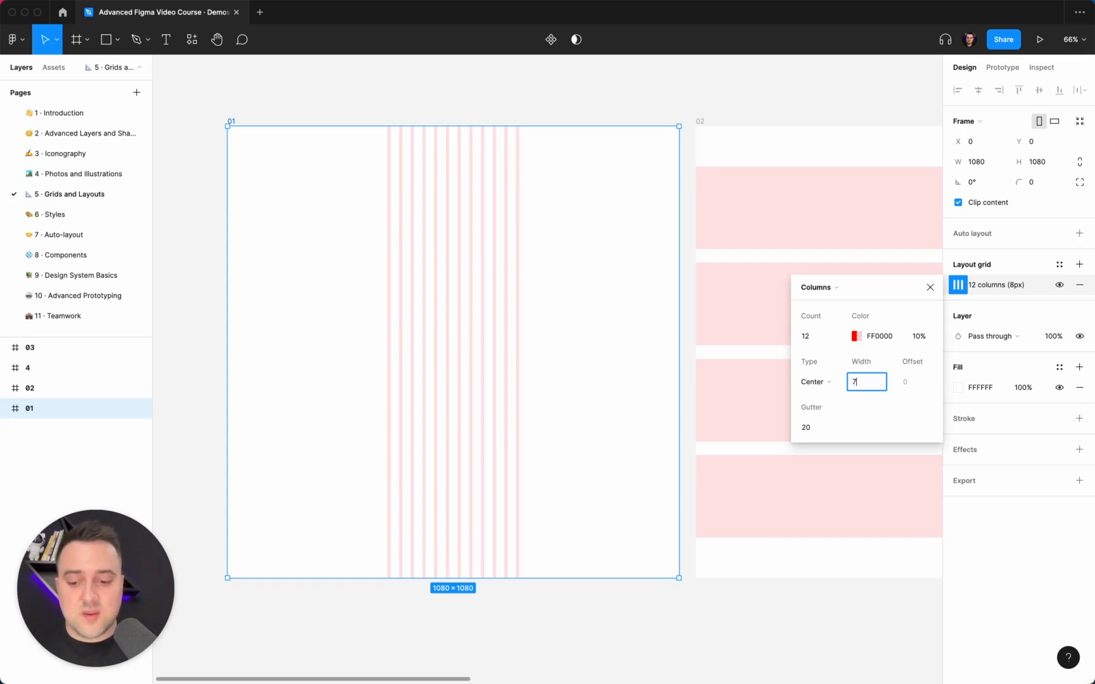
{"action": "key", "text": "Return"}
Set the column width to 56 and the gutter to 24 in frame 01's grid.
{"action": "left_click", "coordinate": [867, 382]}
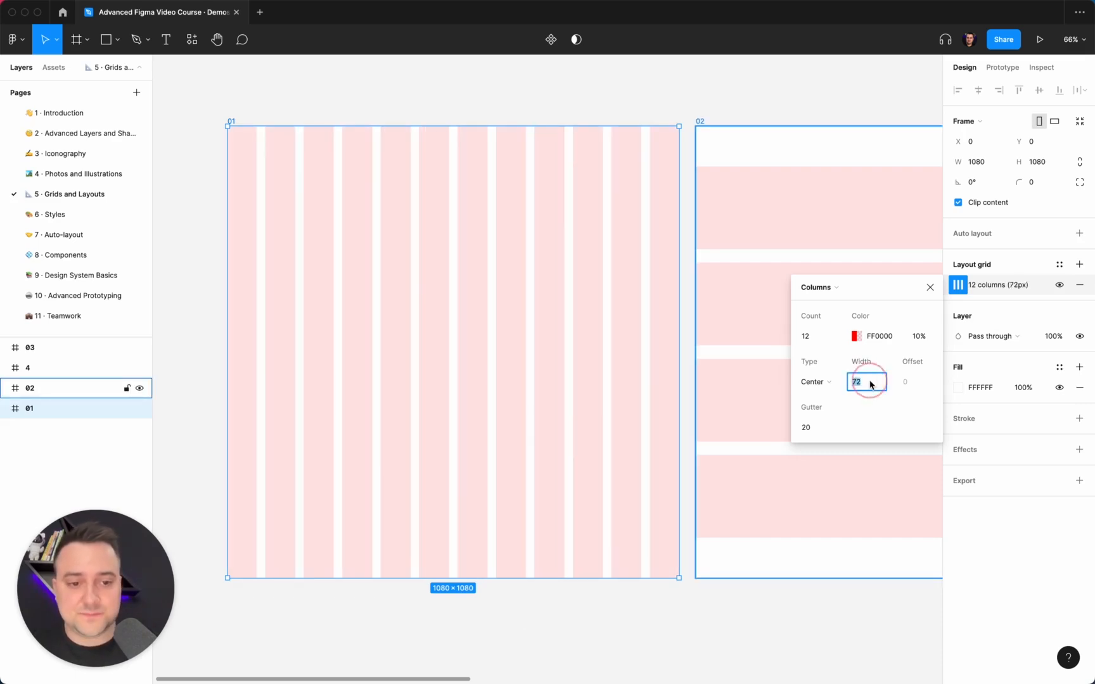
{"action": "type", "text": "56"}
{"action": "key", "text": "Return"}
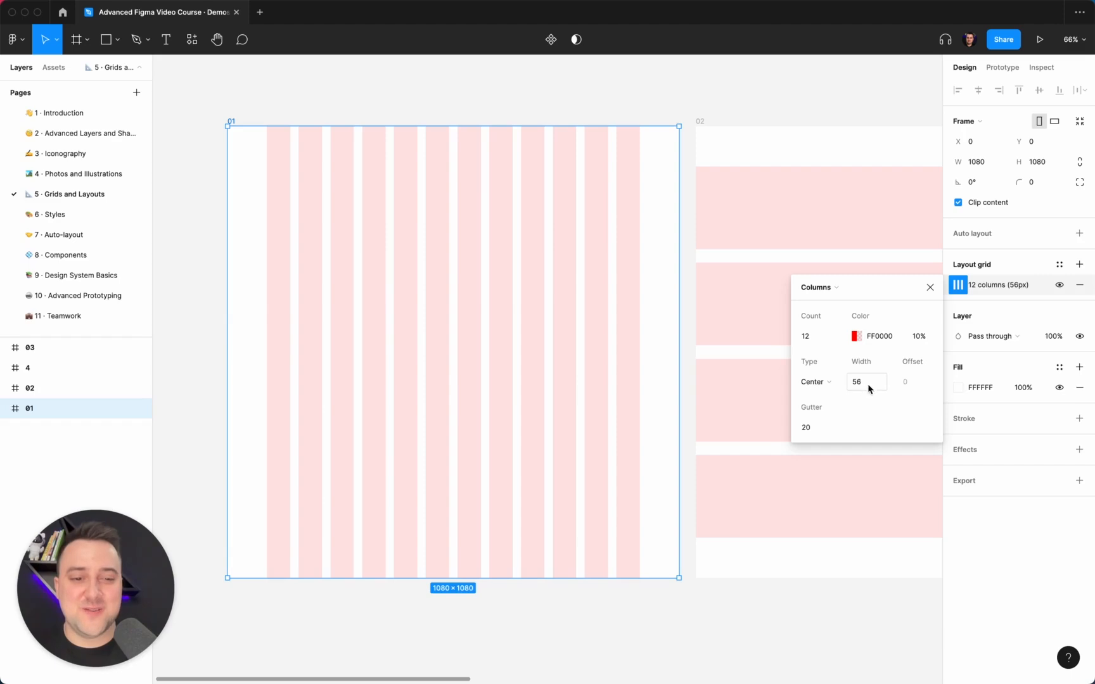
{"action": "left_click", "coordinate": [808, 429]}
{"action": "type", "text": "24"}
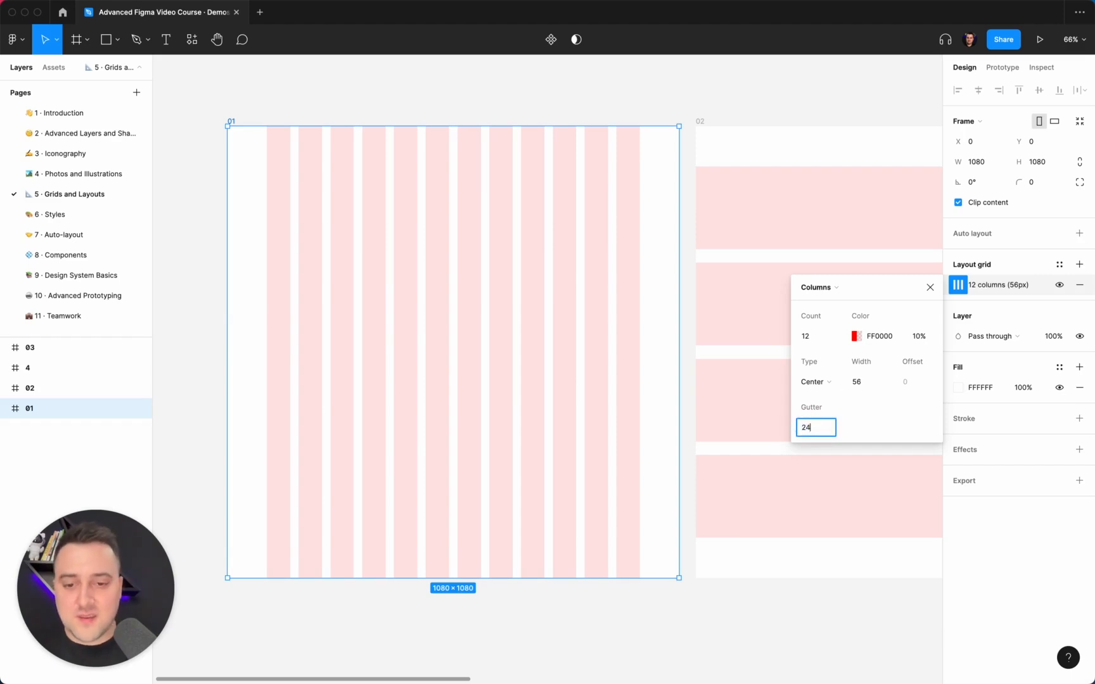
{"action": "key", "text": "Return"}
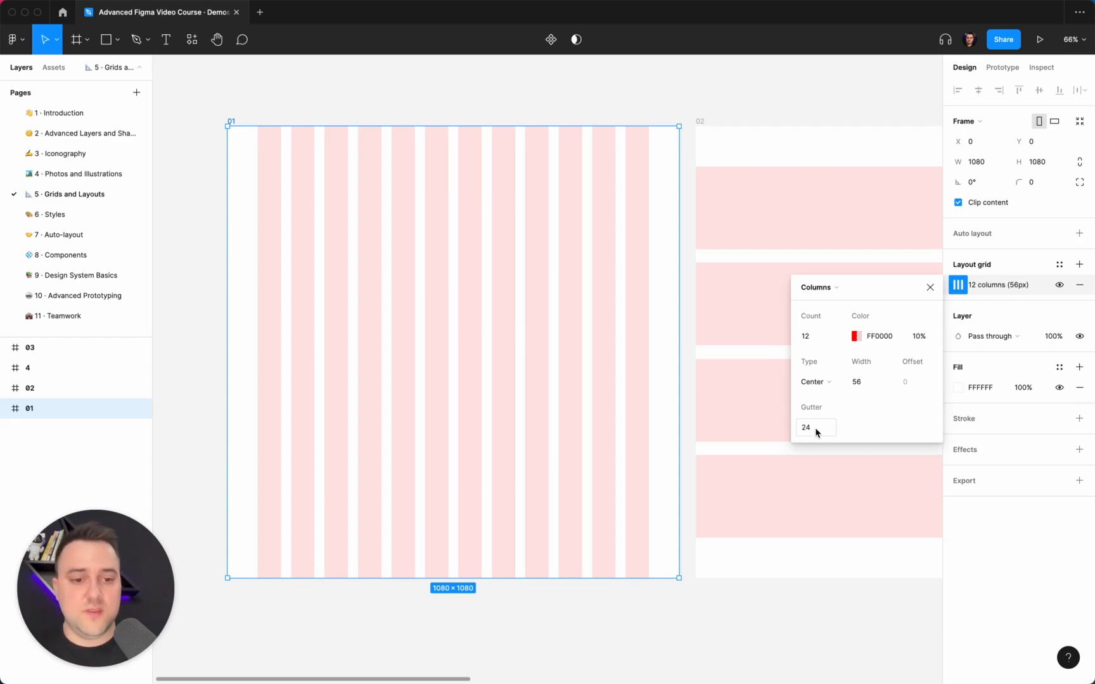
Draw a rectangle of about 936 × 153 spanning all the columns of frame 01, and delete it.
{"action": "left_click", "coordinate": [587, 111]}
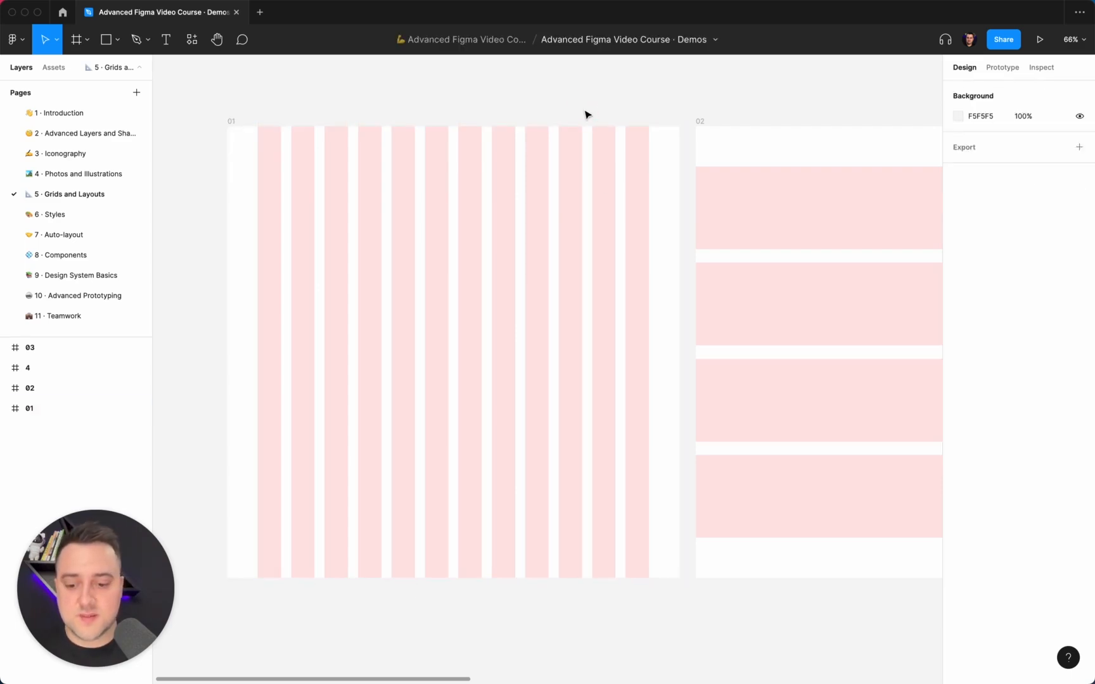
{"action": "key", "text": "r"}
{"action": "left_click_drag", "start_coordinate": [257, 192], "coordinate": [650, 257]}
{"action": "scroll", "coordinate": [652, 259], "scroll_direction": "down", "scroll_amount": 5}
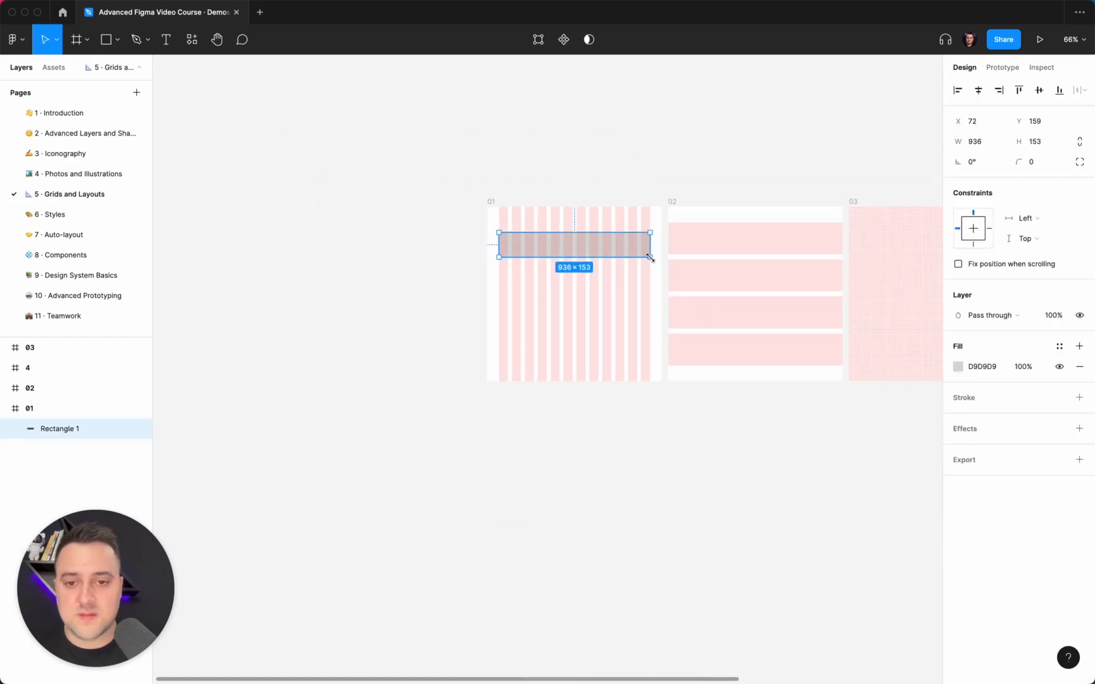
{"action": "scroll", "coordinate": [653, 263], "scroll_direction": "down", "scroll_amount": 1}
{"action": "scroll", "coordinate": [653, 263], "scroll_direction": "left", "scroll_amount": 1}
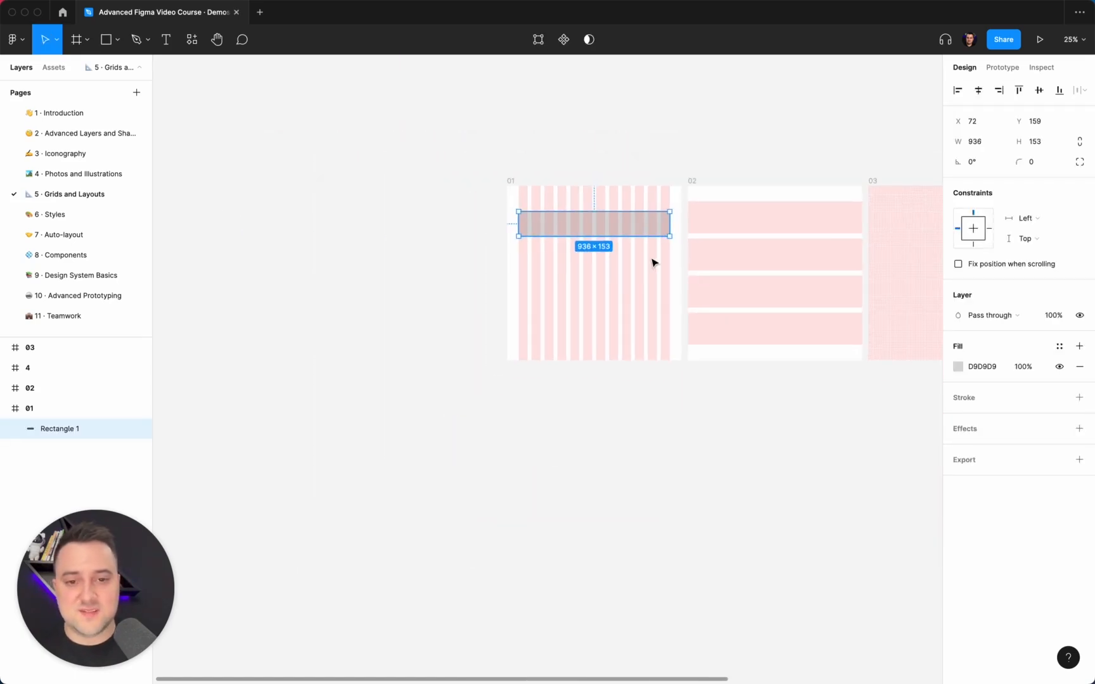
{"action": "key", "text": "BackSpace"}
Try to widen frame 01 from its left edge, and undo the resize.
{"action": "left_click", "coordinate": [510, 181]}
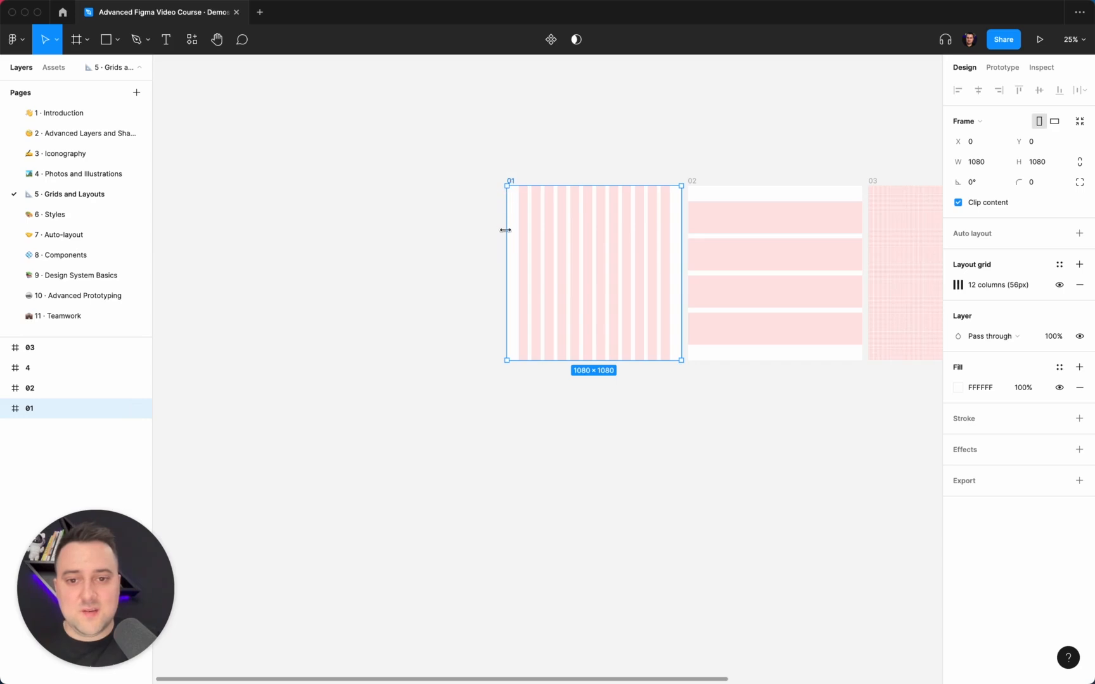
{"action": "left_click_drag", "start_coordinate": [505, 230], "coordinate": [359, 251]}
{"action": "key", "text": "super+z"}
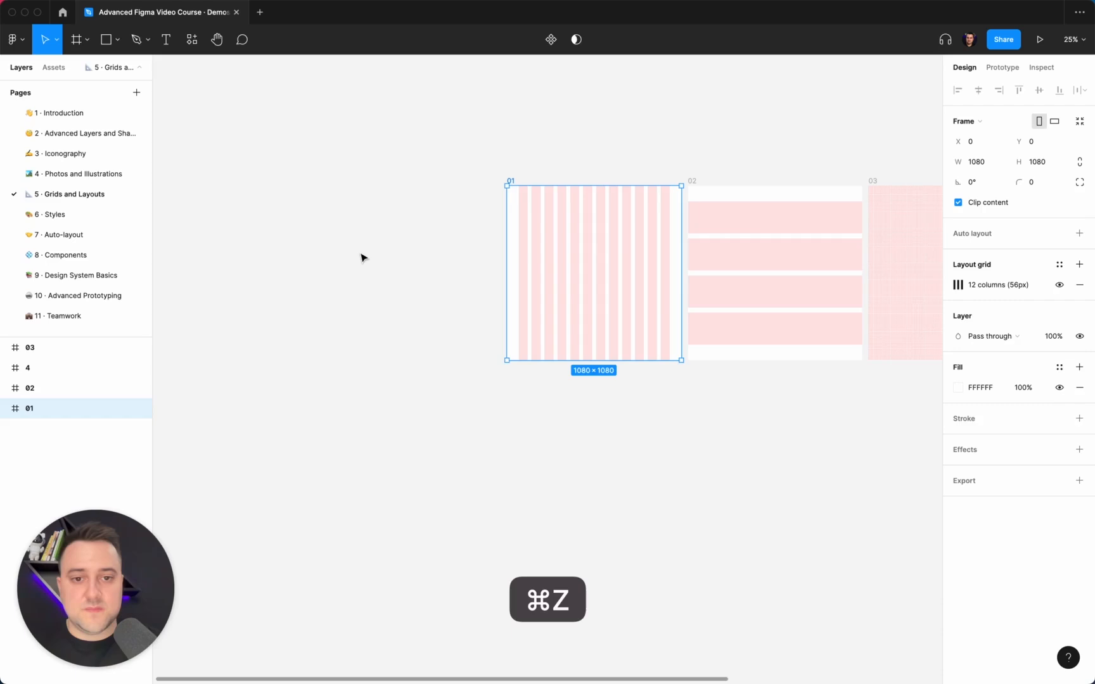
Examine the row layout grid settings and the available grid types of frame 02.
{"action": "left_click", "coordinate": [617, 429]}
{"action": "scroll", "coordinate": [617, 429], "scroll_direction": "up", "scroll_amount": 3}
{"action": "scroll", "coordinate": [617, 429], "scroll_direction": "up", "scroll_amount": 3}
{"action": "scroll", "coordinate": [619, 429], "scroll_direction": "right", "scroll_amount": 2}
{"action": "scroll", "coordinate": [617, 429], "scroll_direction": "right", "scroll_amount": 1}
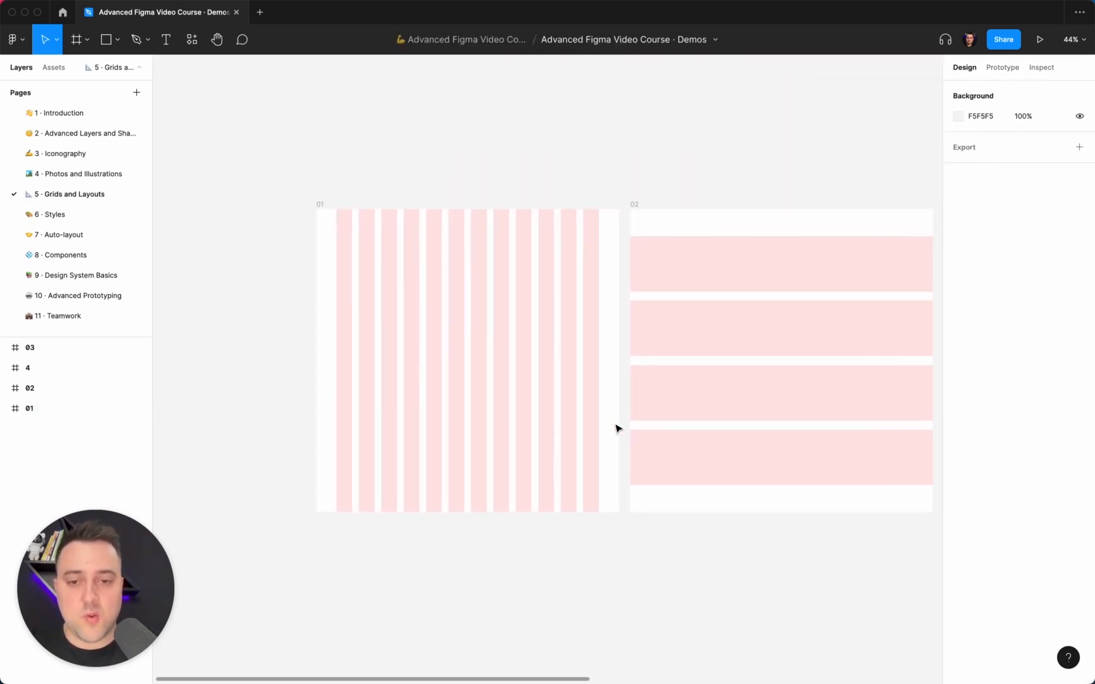
{"action": "left_click", "coordinate": [615, 437]}
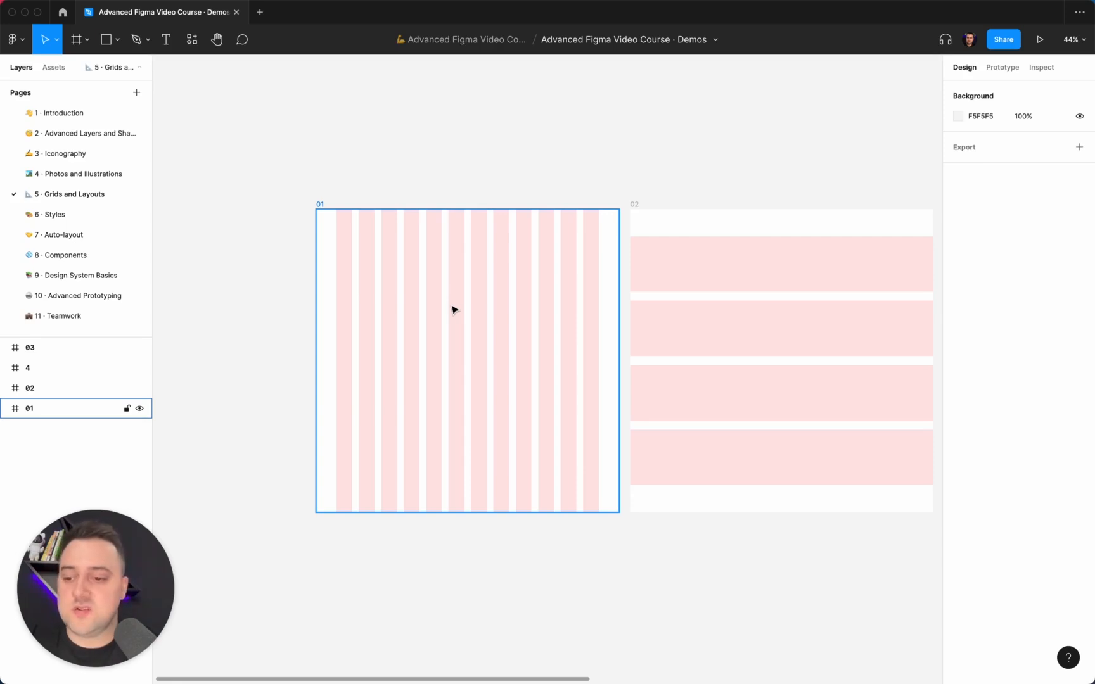
{"action": "scroll", "coordinate": [506, 274], "scroll_direction": "right", "scroll_amount": 5}
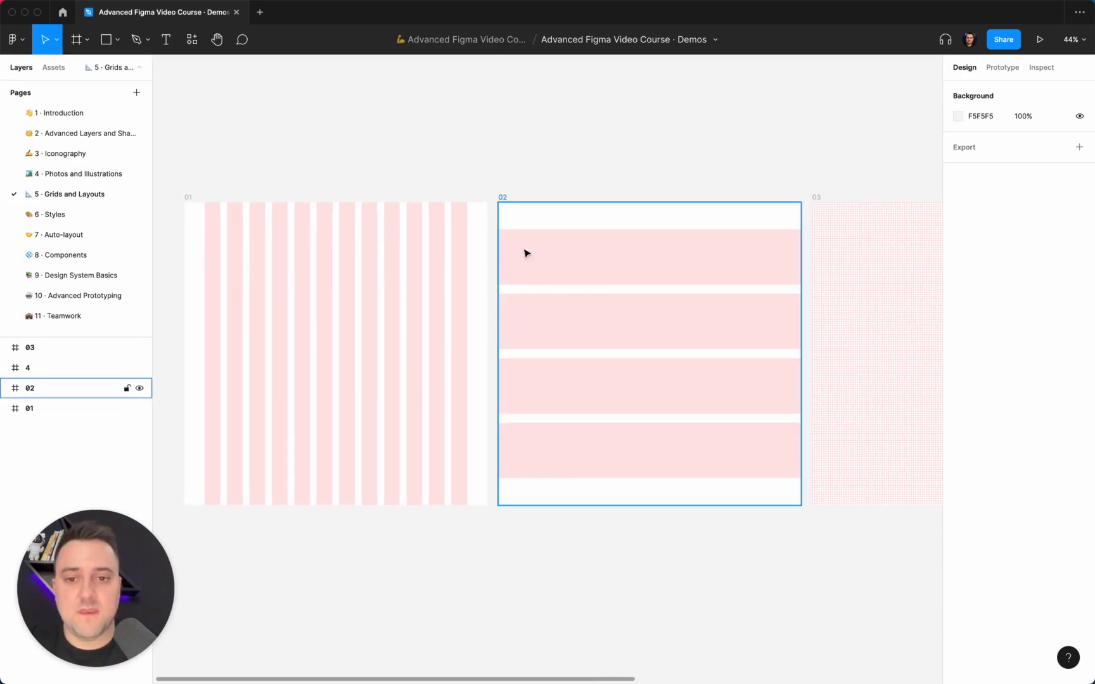
{"action": "left_click", "coordinate": [561, 297]}
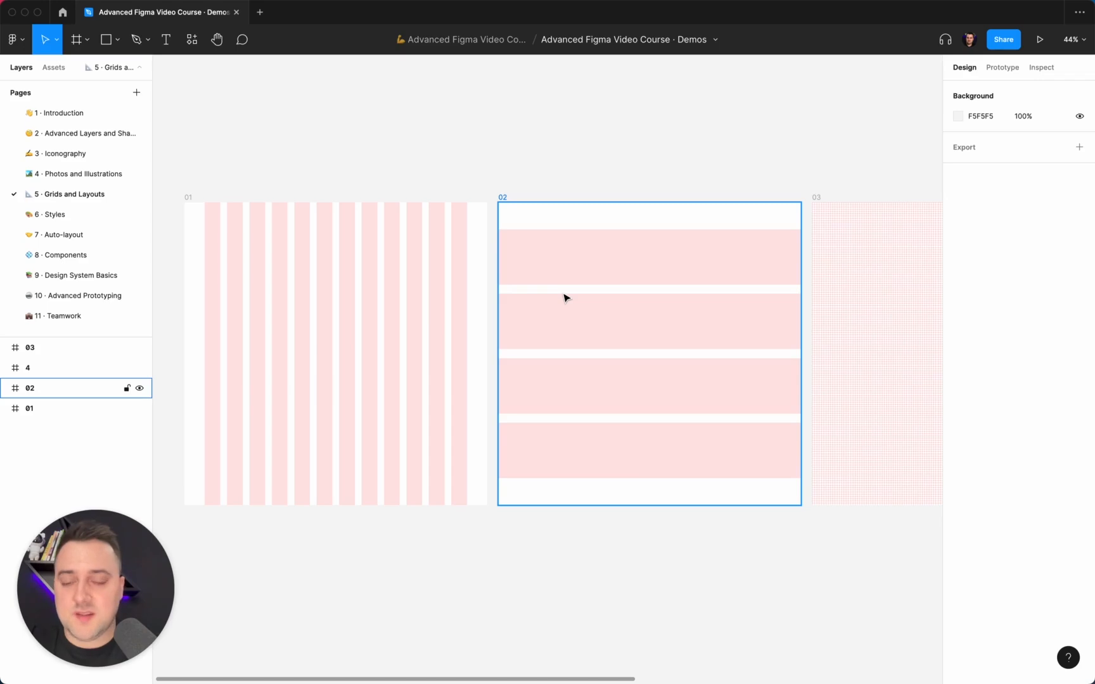
{"action": "left_click", "coordinate": [958, 284]}
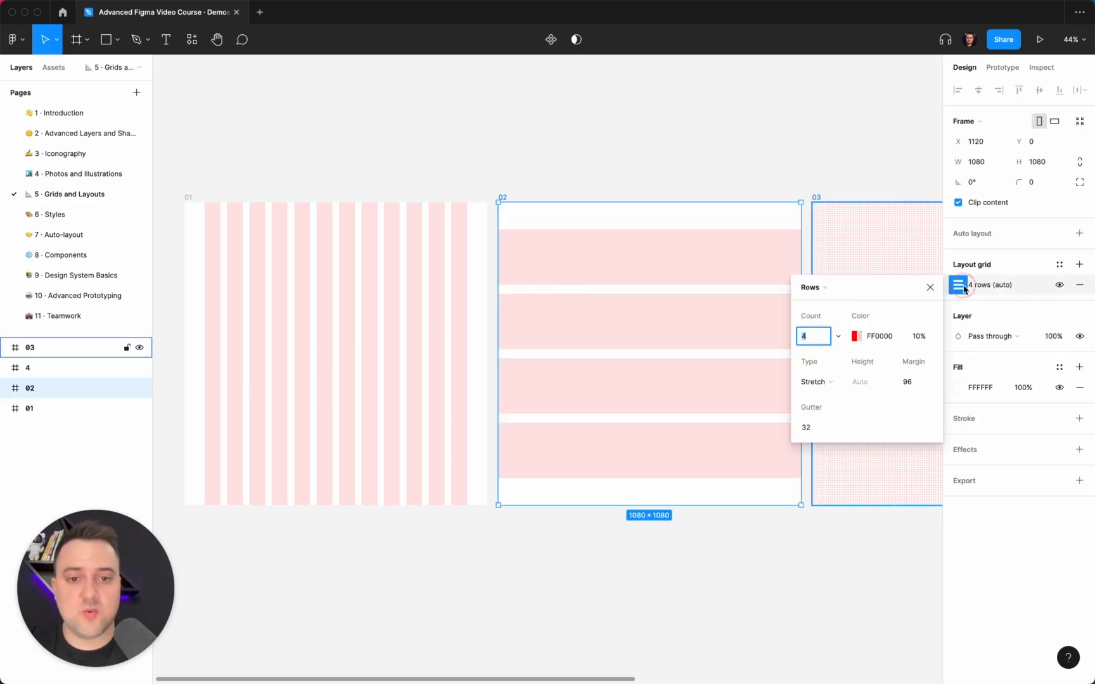
{"action": "left_click", "coordinate": [826, 288]}
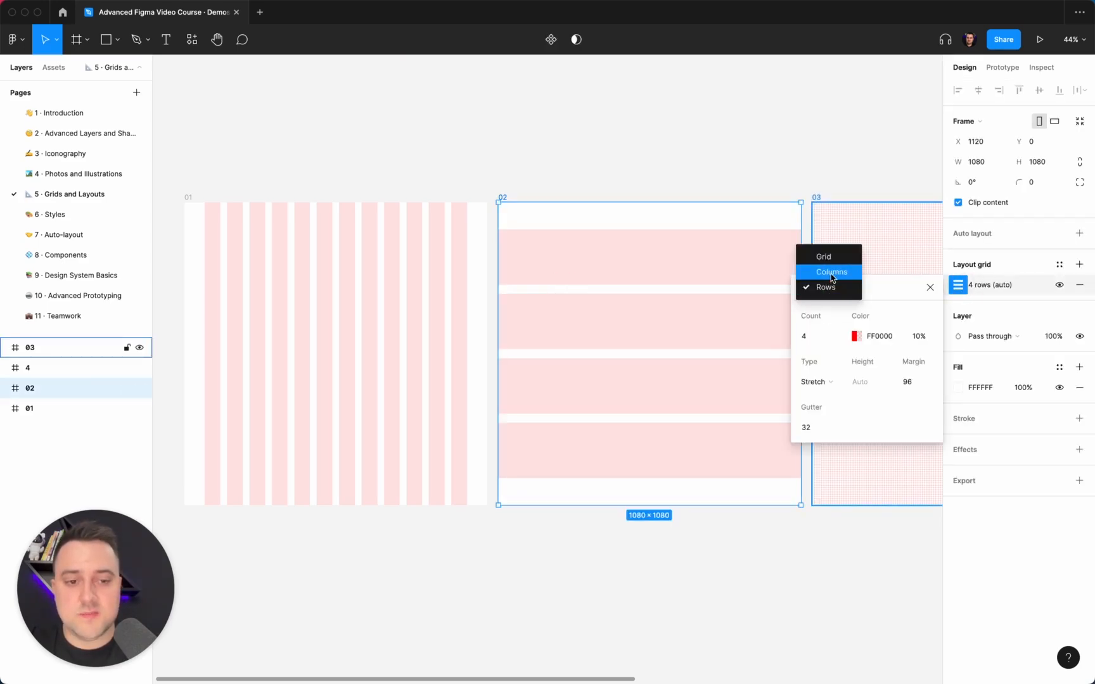
{"action": "left_click", "coordinate": [824, 288]}
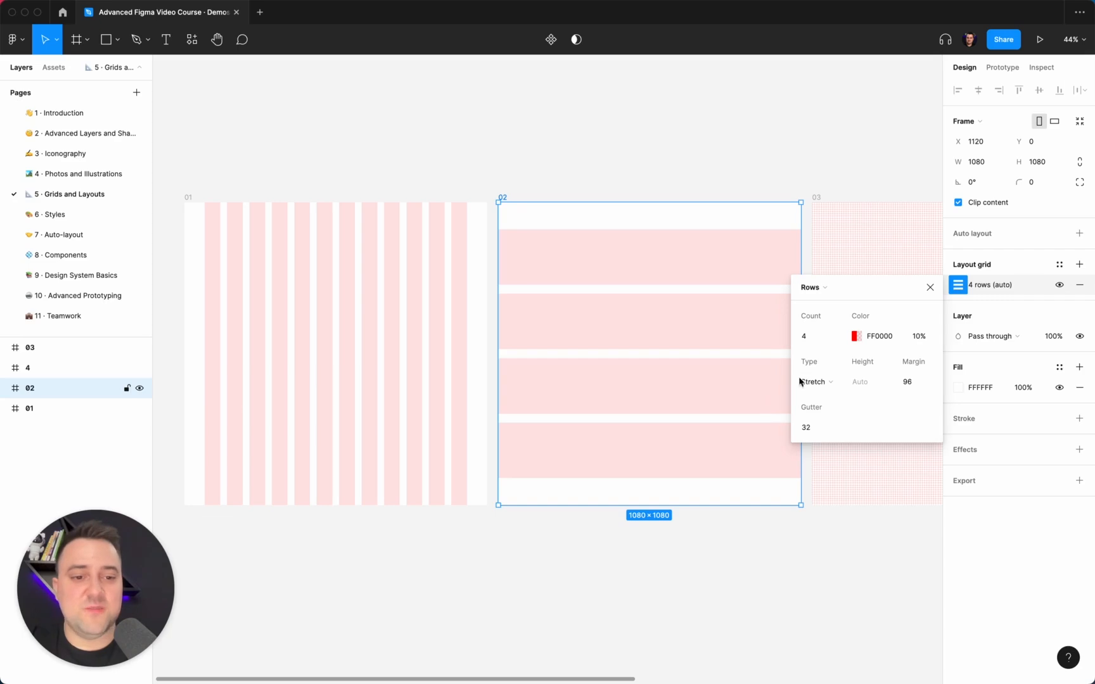
{"action": "left_click", "coordinate": [834, 294]}
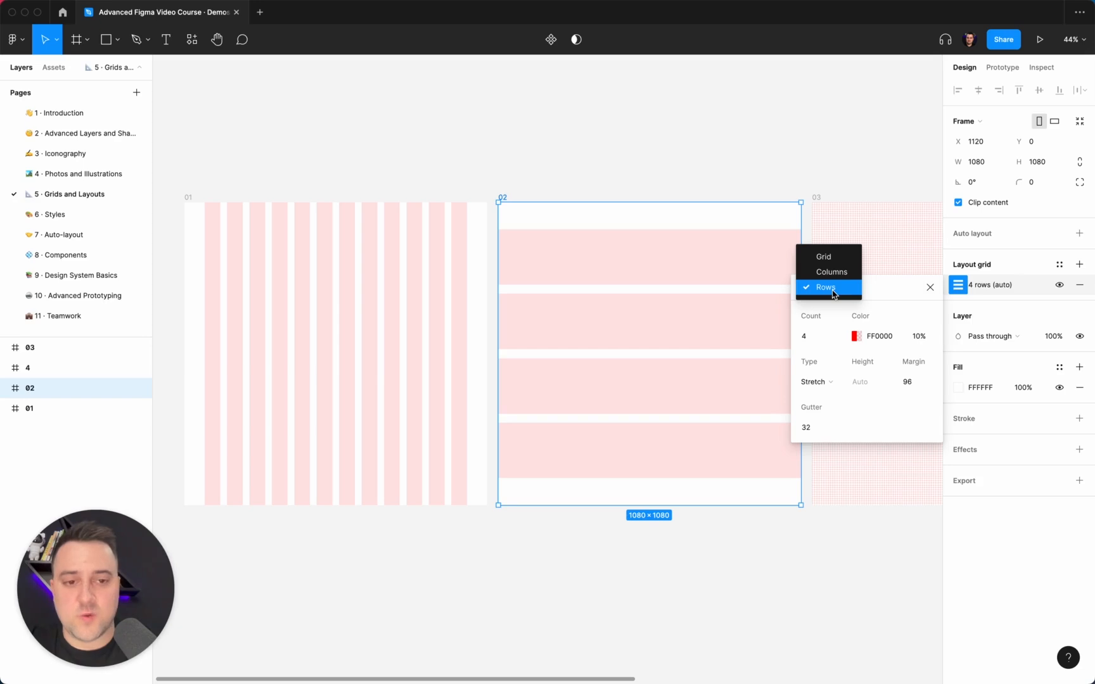
{"action": "left_click", "coordinate": [777, 145]}
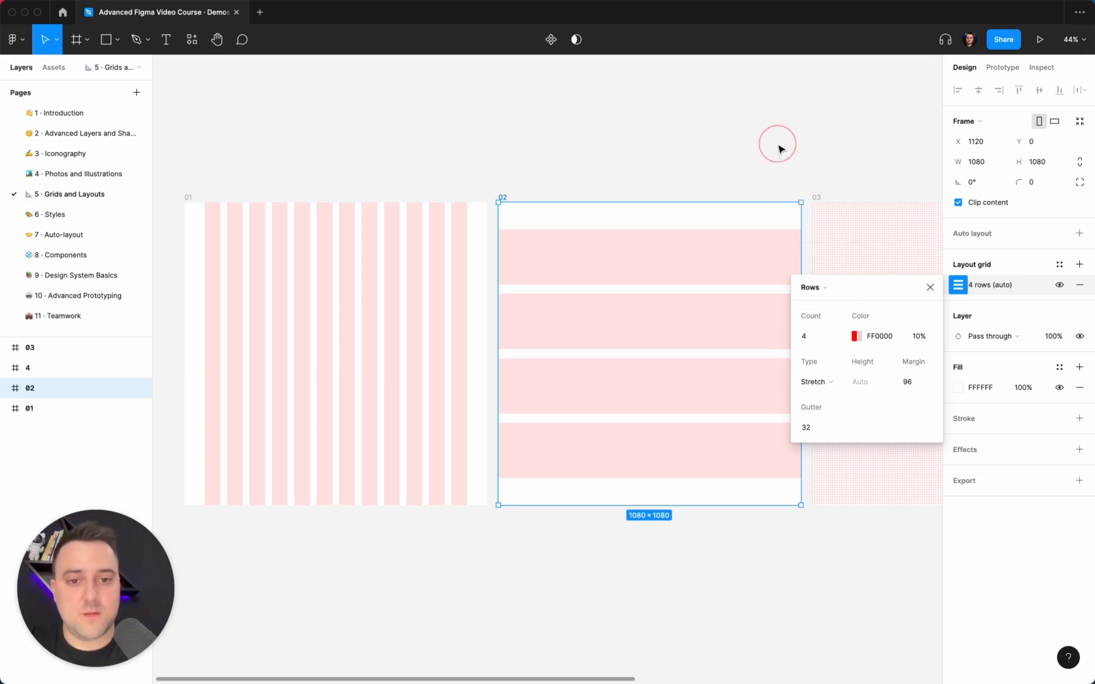
Open the layout grid settings of frame 03 to examine its uniform grid size.
{"action": "scroll", "coordinate": [754, 133], "scroll_direction": "right", "scroll_amount": 5}
{"action": "scroll", "coordinate": [754, 133], "scroll_direction": "down", "scroll_amount": 1}
{"action": "left_click", "coordinate": [689, 80]}
{"action": "scroll", "coordinate": [690, 81], "scroll_direction": "up", "scroll_amount": 10}
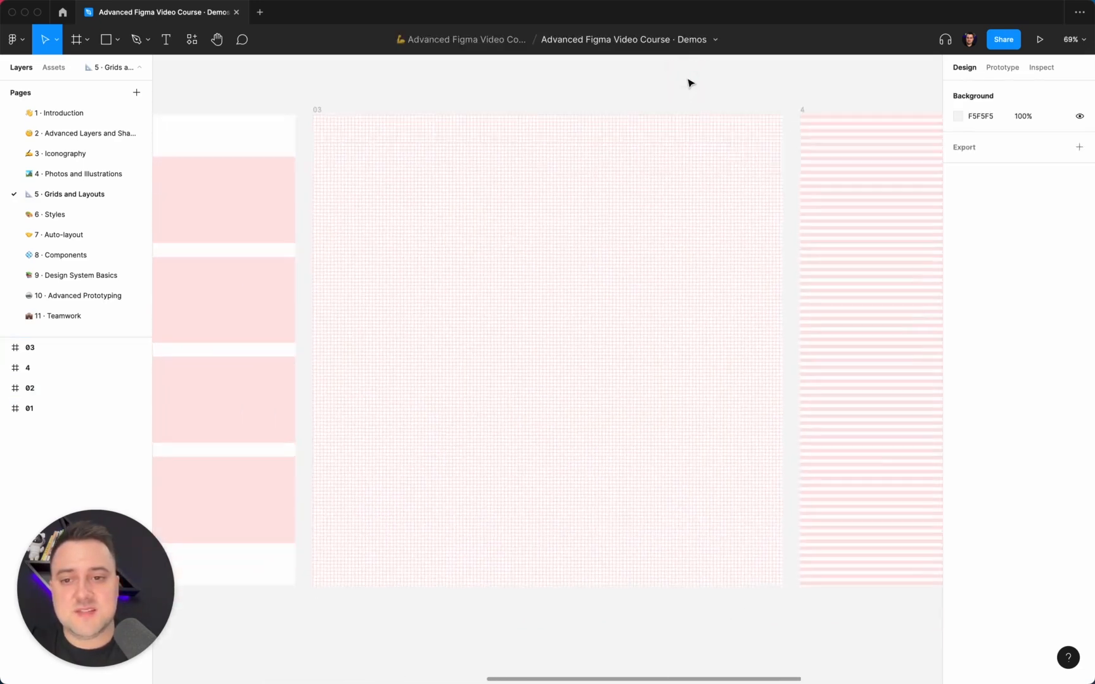
{"action": "scroll", "coordinate": [690, 81], "scroll_direction": "down", "scroll_amount": 5}
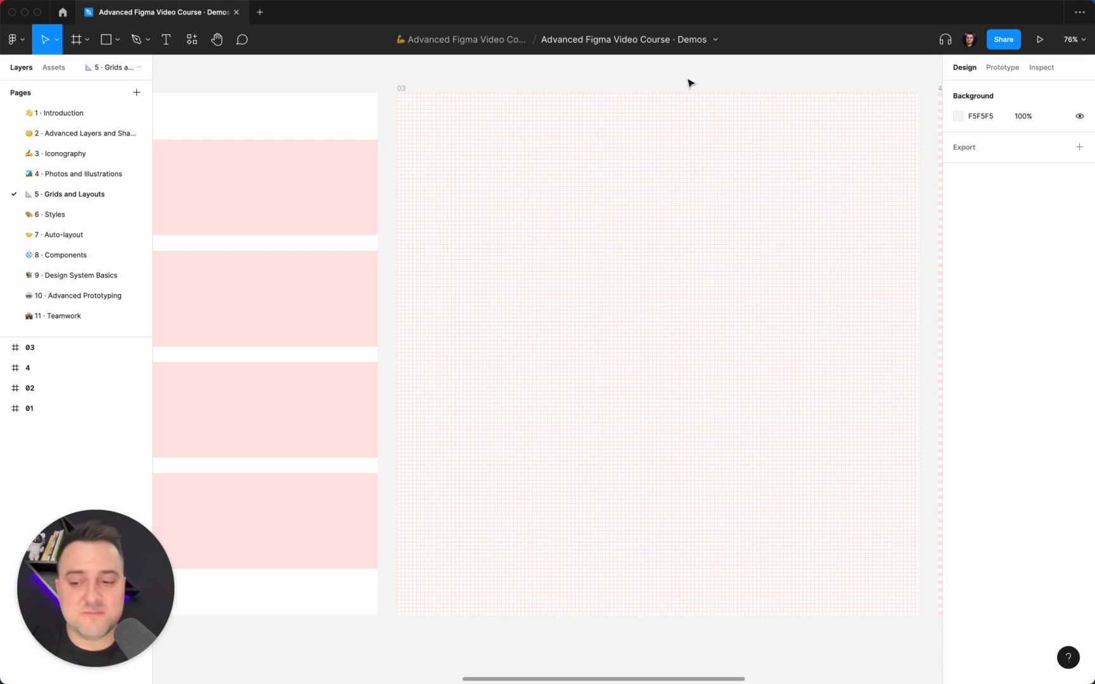
{"action": "scroll", "coordinate": [690, 82], "scroll_direction": "right", "scroll_amount": 2}
{"action": "scroll", "coordinate": [689, 83], "scroll_direction": "up", "scroll_amount": 1}
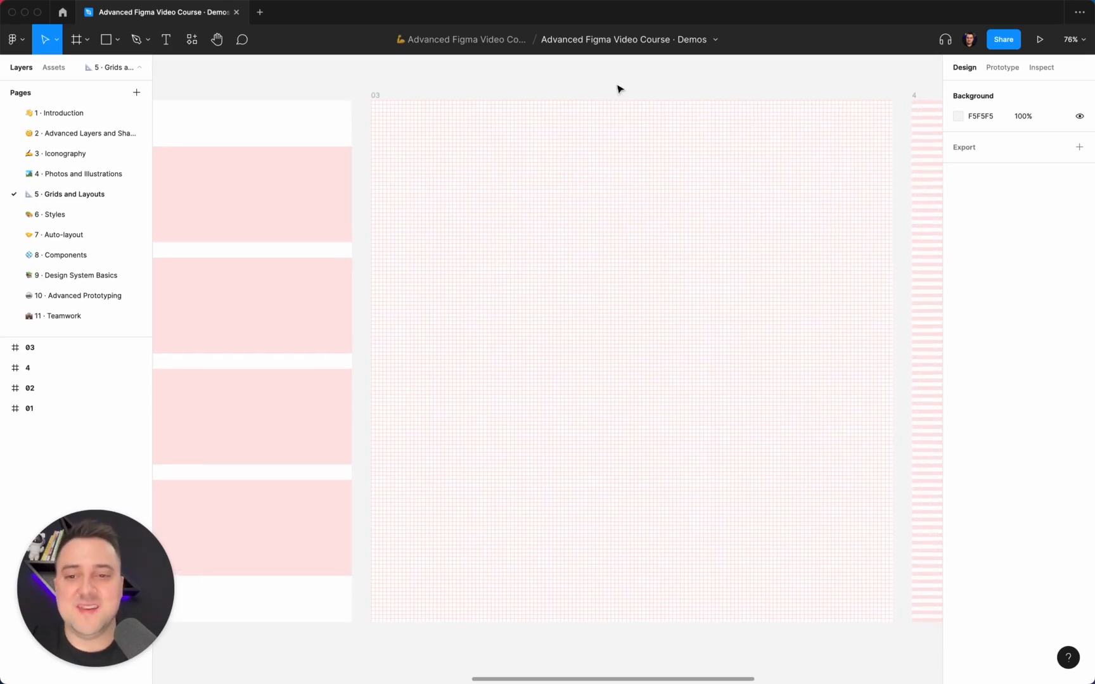
{"action": "left_click", "coordinate": [373, 94]}
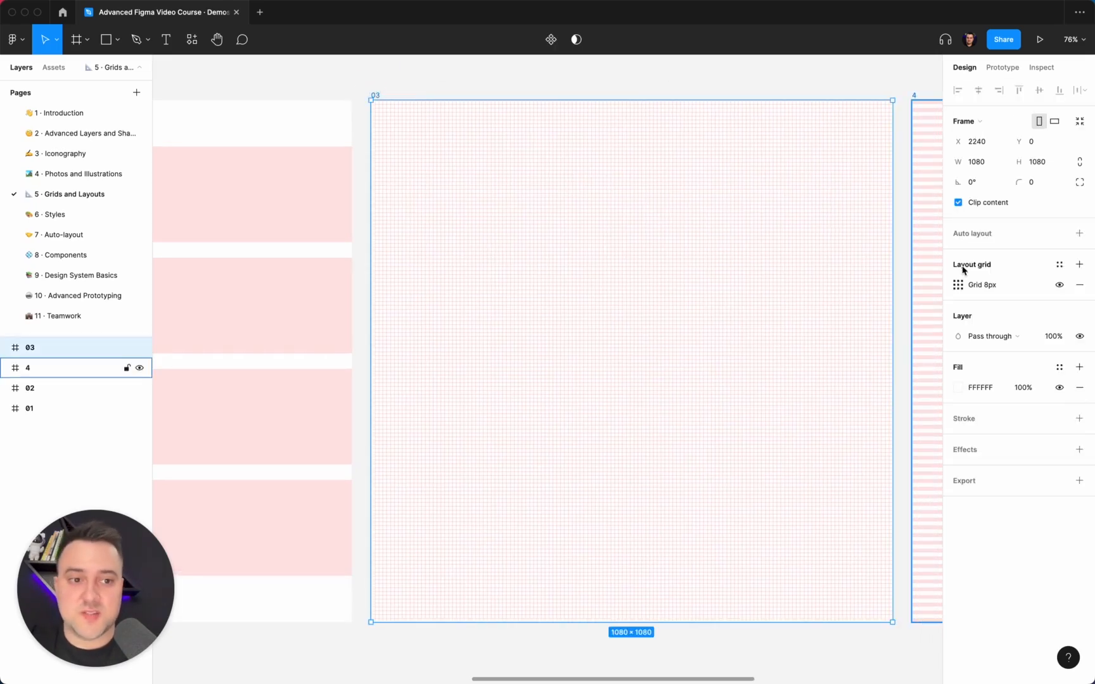
{"action": "left_click", "coordinate": [958, 285]}
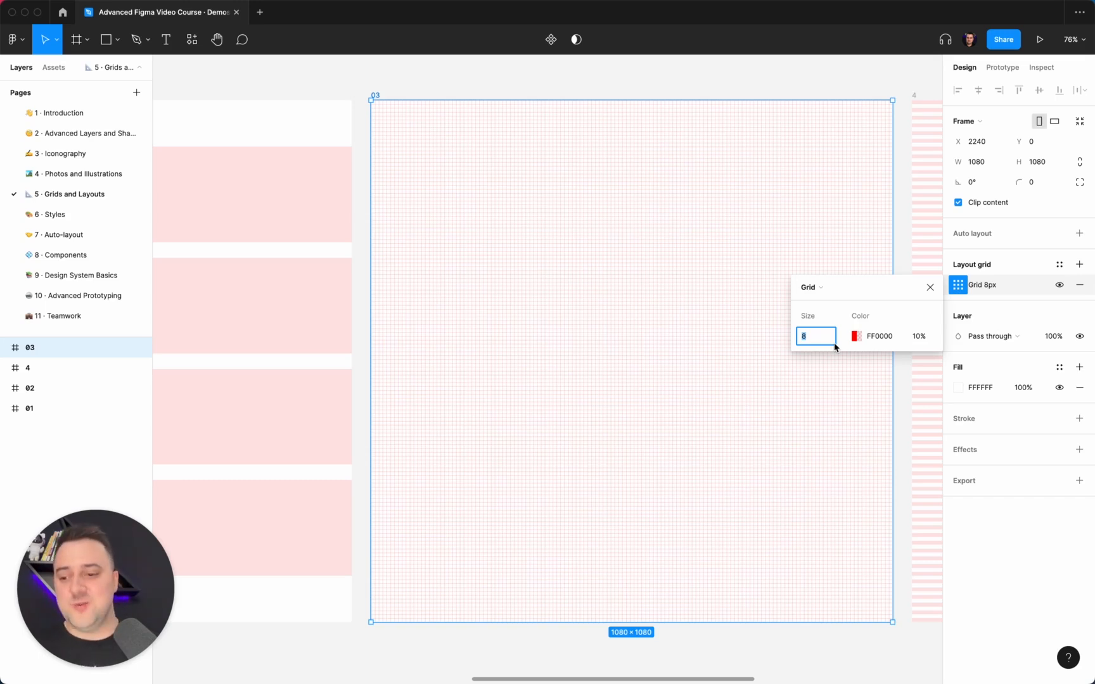
Examine the row layout grid settings of frame 4, including the available grid types and row count options.
{"action": "left_click", "coordinate": [713, 130]}
{"action": "scroll", "coordinate": [712, 130], "scroll_direction": "right", "scroll_amount": 3}
{"action": "scroll", "coordinate": [680, 139], "scroll_direction": "down", "scroll_amount": 5}
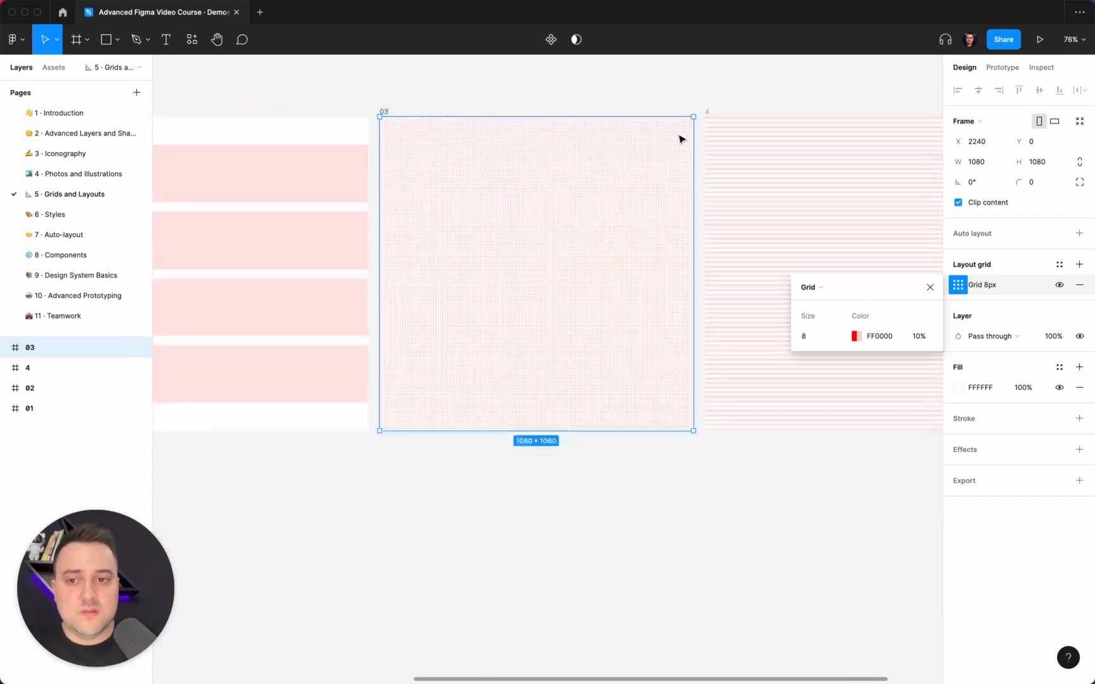
{"action": "scroll", "coordinate": [657, 180], "scroll_direction": "left", "scroll_amount": 3}
{"action": "scroll", "coordinate": [659, 183], "scroll_direction": "right", "scroll_amount": 3}
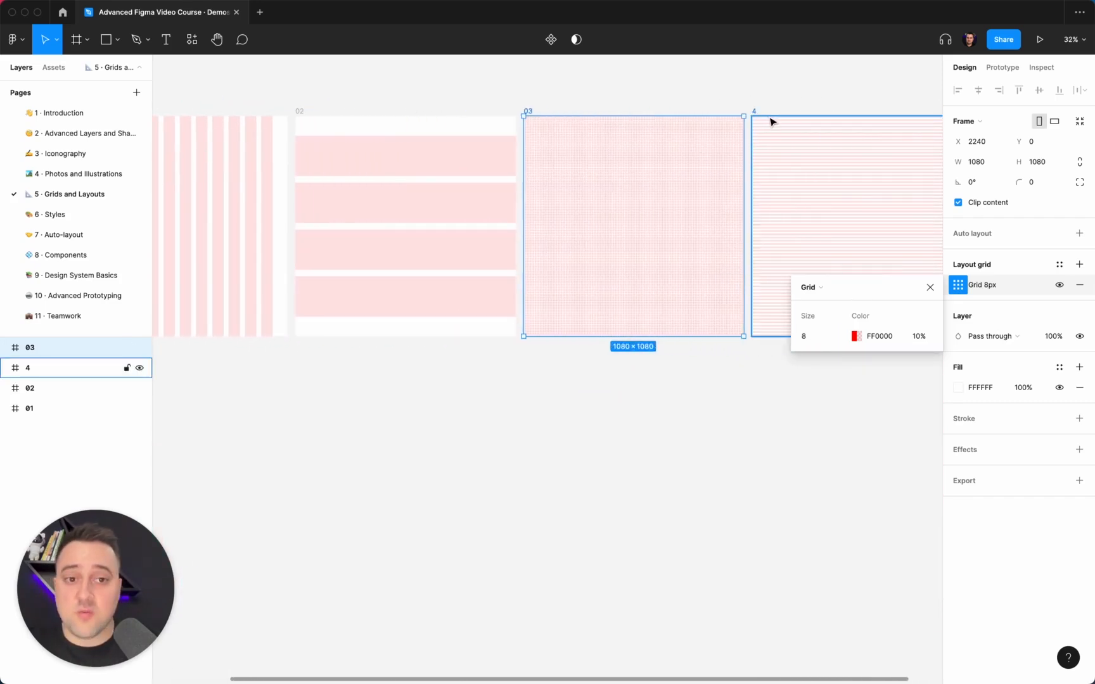
{"action": "left_click", "coordinate": [770, 118]}
{"action": "scroll", "coordinate": [772, 121], "scroll_direction": "right", "scroll_amount": 3}
{"action": "scroll", "coordinate": [772, 120], "scroll_direction": "up", "scroll_amount": 3}
{"action": "scroll", "coordinate": [772, 120], "scroll_direction": "up", "scroll_amount": 3}
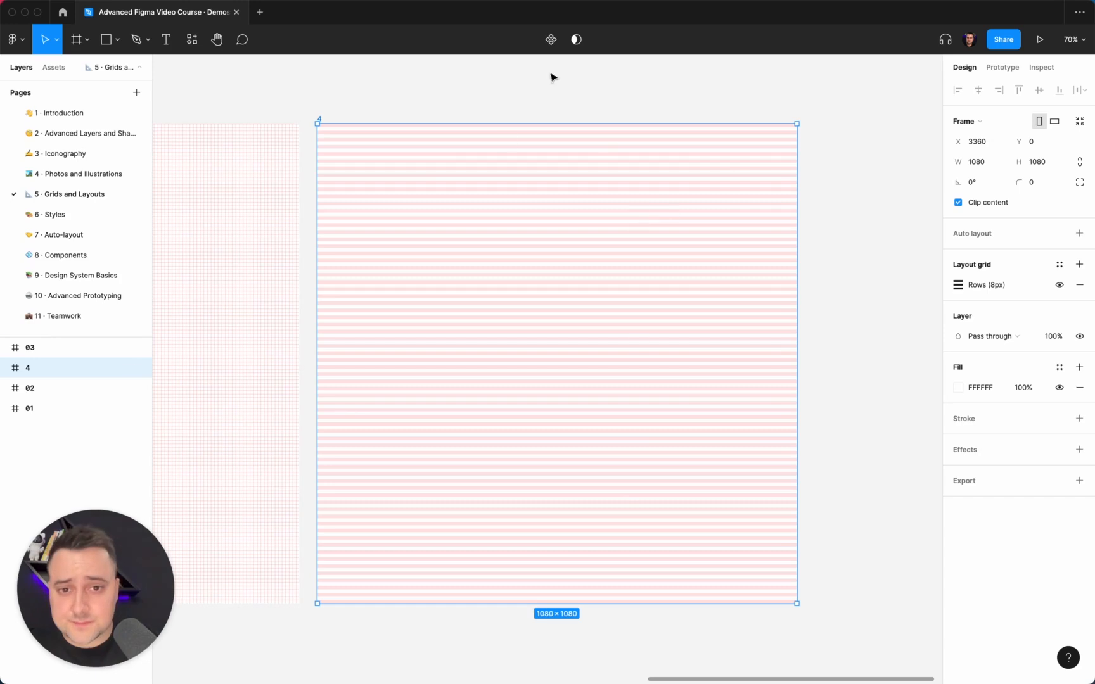
{"action": "left_click", "coordinate": [963, 286]}
{"action": "left_click", "coordinate": [836, 290]}
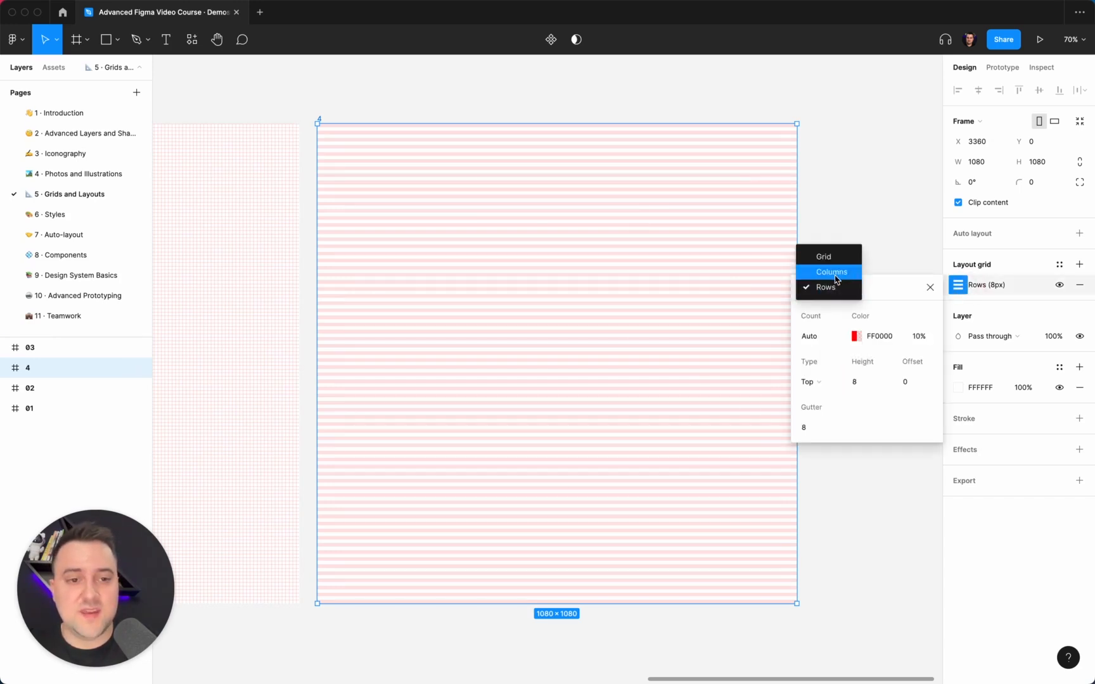
{"action": "left_click", "coordinate": [825, 286]}
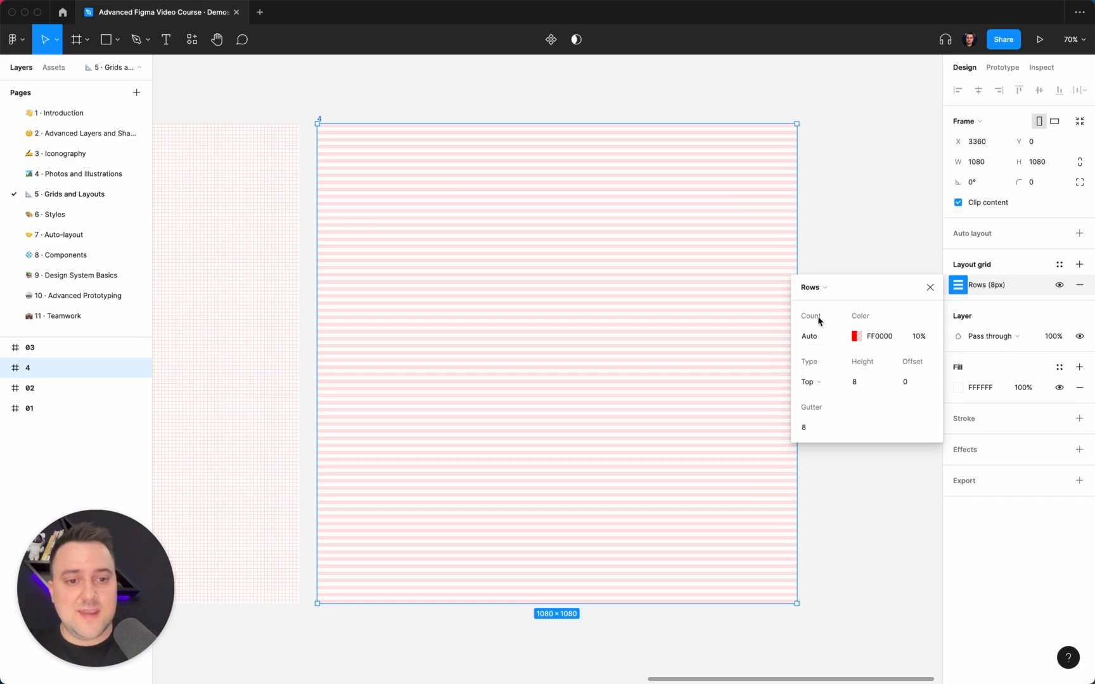
{"action": "left_click", "coordinate": [818, 337]}
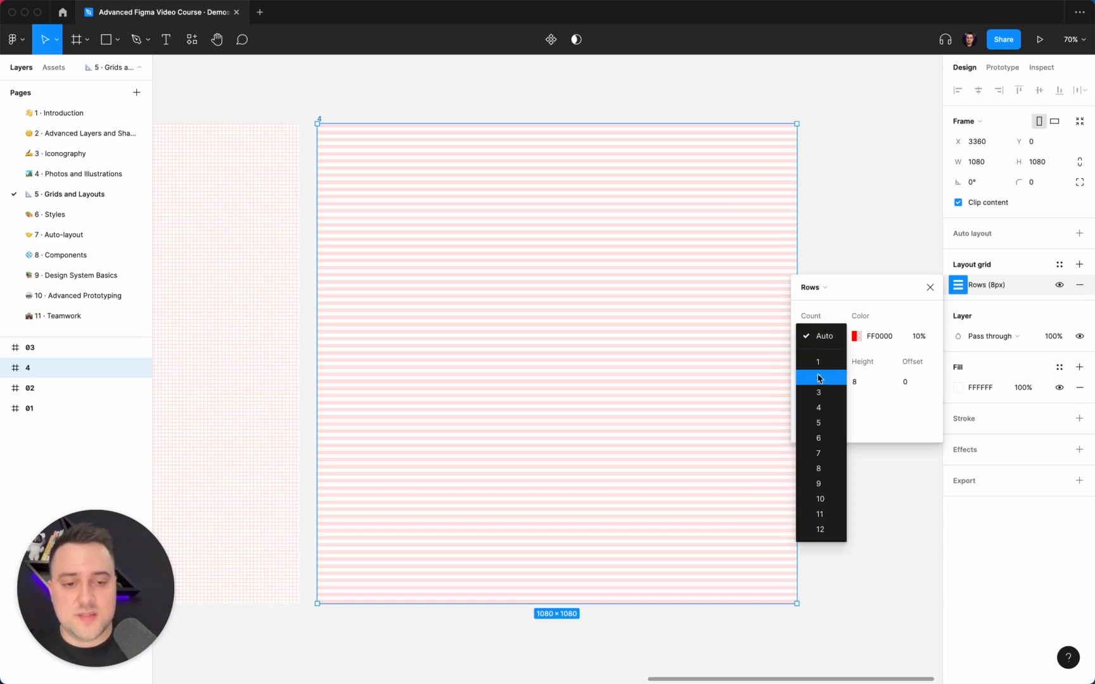
{"action": "left_click", "coordinate": [826, 314]}
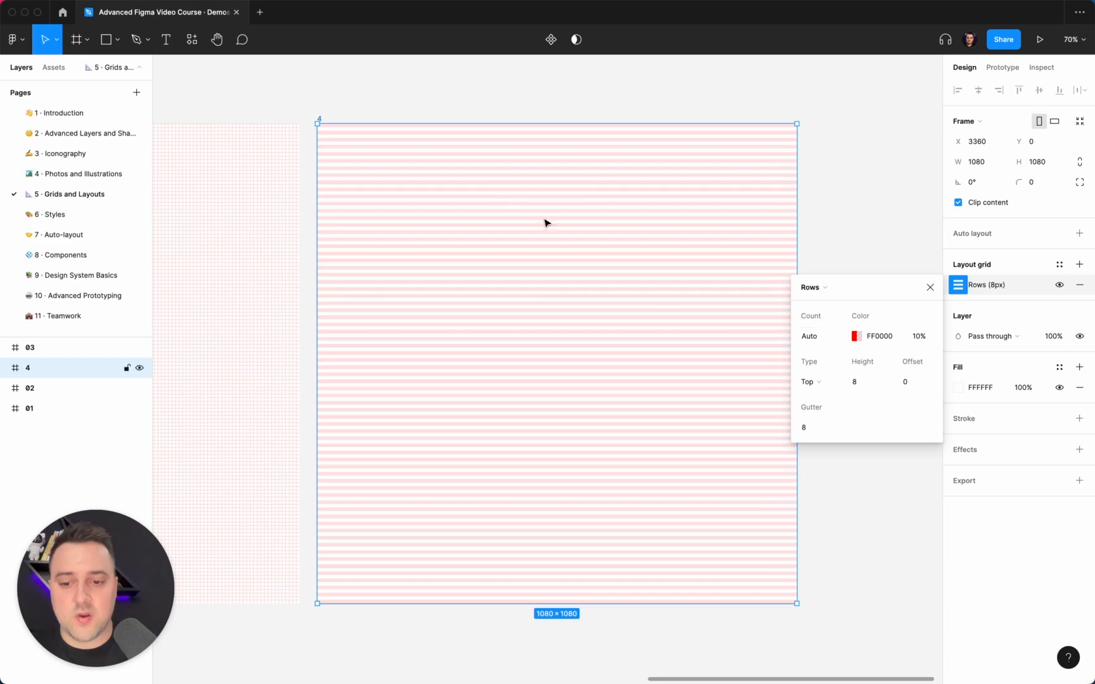
Stretch frame 4 downward from its bottom edge to a height of about 2436, keeping the width at 1080.
{"action": "scroll", "coordinate": [545, 222], "scroll_direction": "down", "scroll_amount": 10}
{"action": "left_click_drag", "start_coordinate": [514, 283], "coordinate": [523, 555]}
{"action": "scroll", "coordinate": [526, 565], "scroll_direction": "down", "scroll_amount": 5}
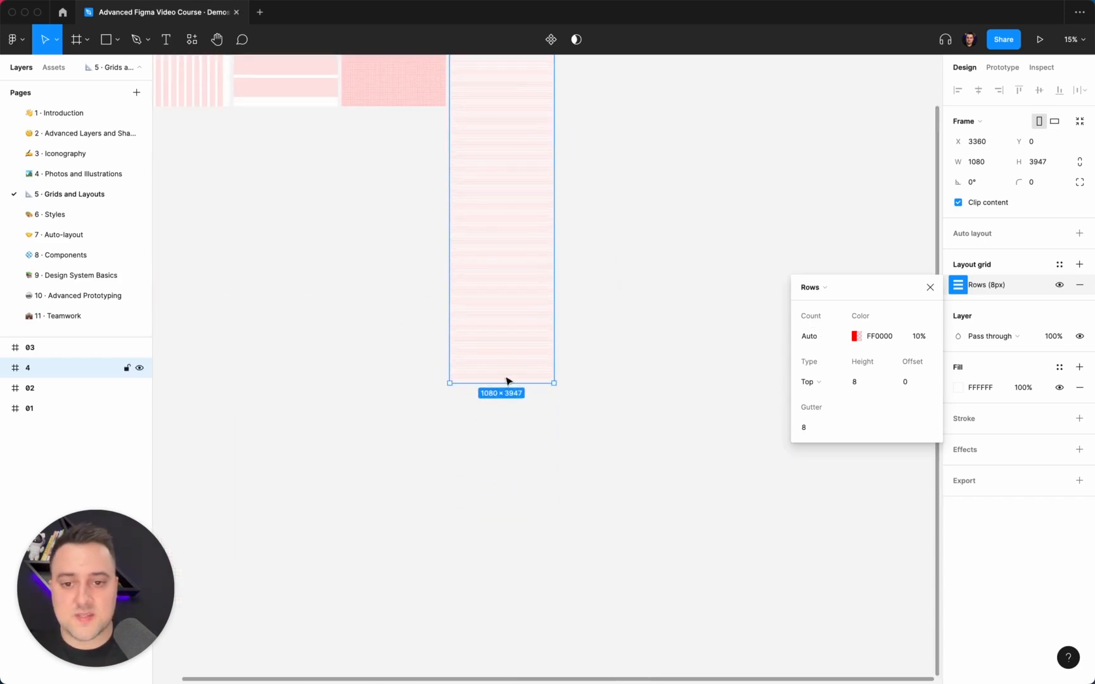
{"action": "left_click_drag", "start_coordinate": [505, 383], "coordinate": [534, 238]}
{"action": "scroll", "coordinate": [535, 240], "scroll_direction": "up", "scroll_amount": 2}
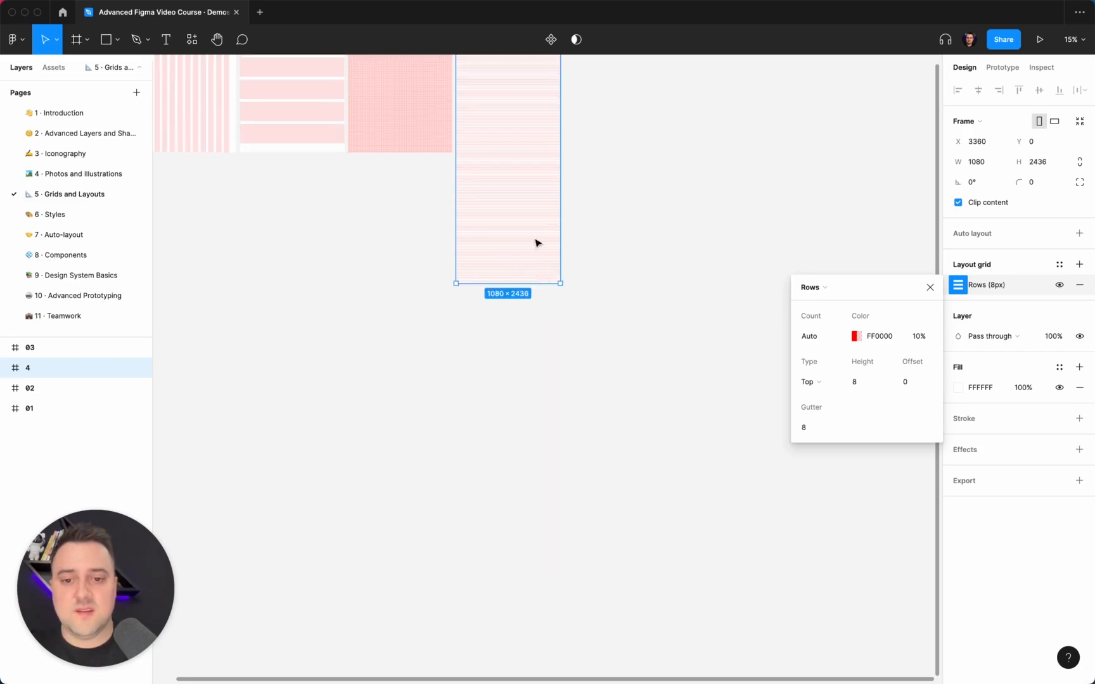
{"action": "scroll", "coordinate": [536, 242], "scroll_direction": "up", "scroll_amount": 10}
{"action": "scroll", "coordinate": [535, 243], "scroll_direction": "down", "scroll_amount": 5}
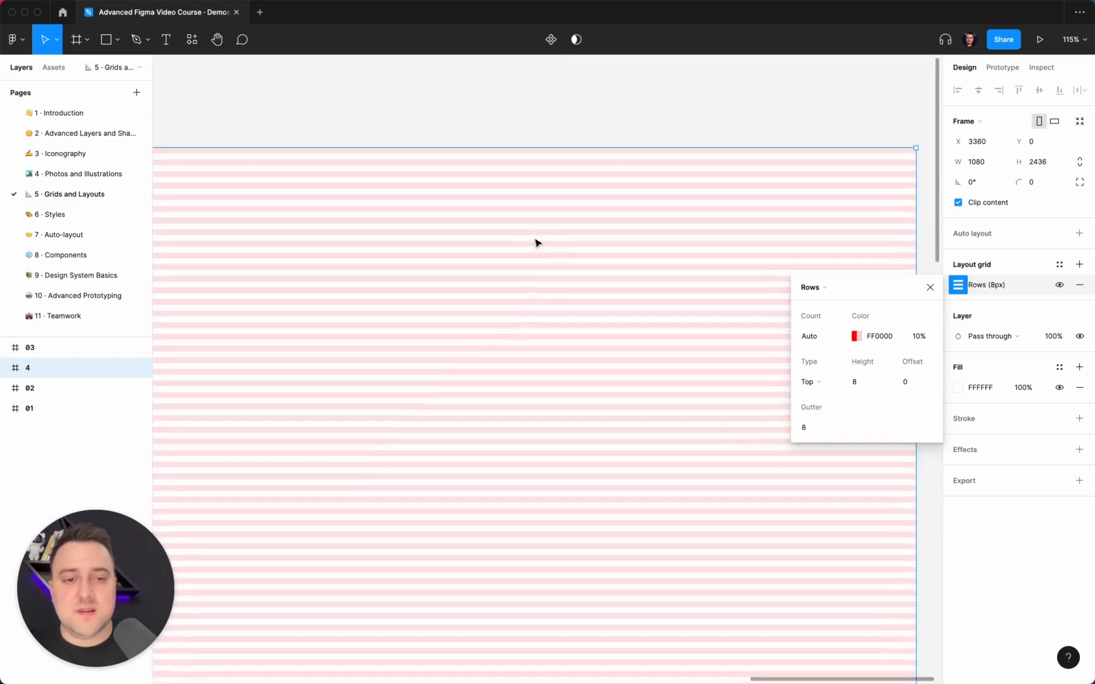
{"action": "scroll", "coordinate": [536, 243], "scroll_direction": "left", "scroll_amount": 2}
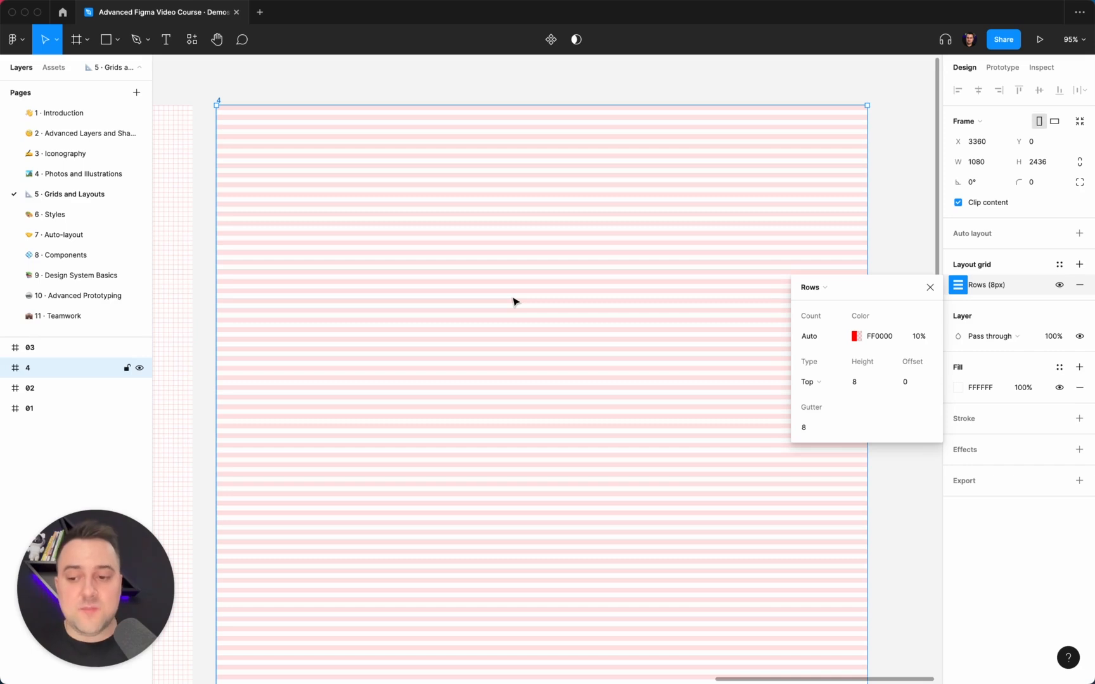
{"action": "scroll", "coordinate": [515, 301], "scroll_direction": "down", "scroll_amount": 5}
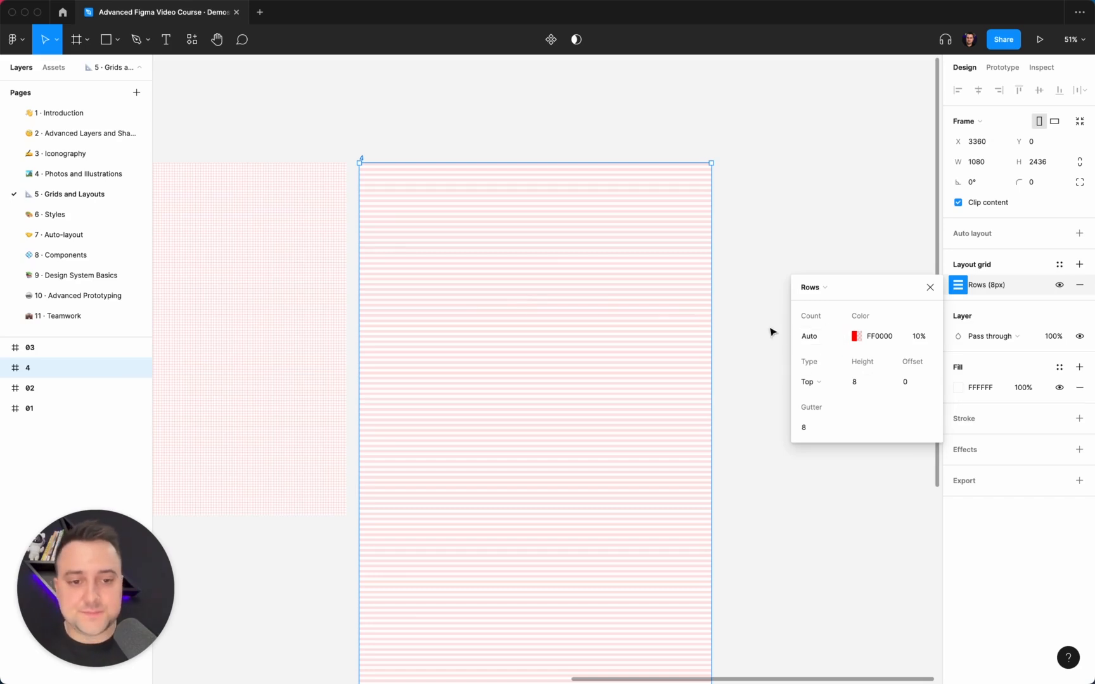
Reduce the row height of frame 4's layout grid to 4, and restore it to 8.
{"action": "left_click", "coordinate": [836, 294]}
{"action": "left_click", "coordinate": [812, 331]}
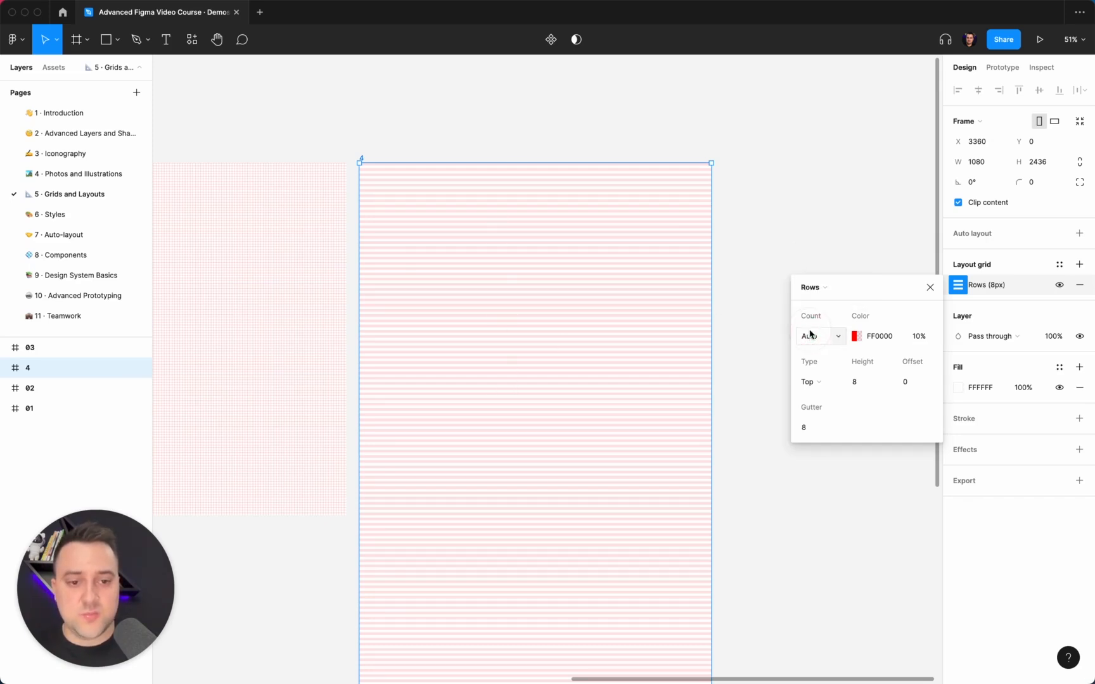
{"action": "left_click", "coordinate": [867, 384]}
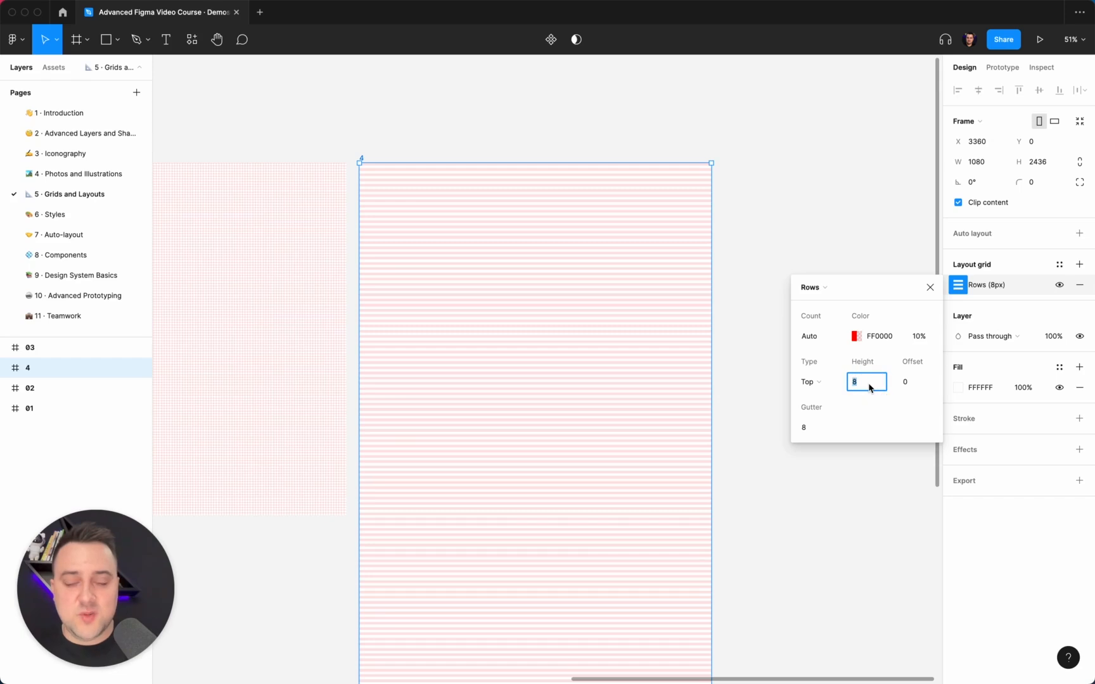
{"action": "key", "text": "Down"}
{"action": "key", "text": "Down"}
{"action": "key", "text": "Down"}
{"action": "key", "text": "Down"}
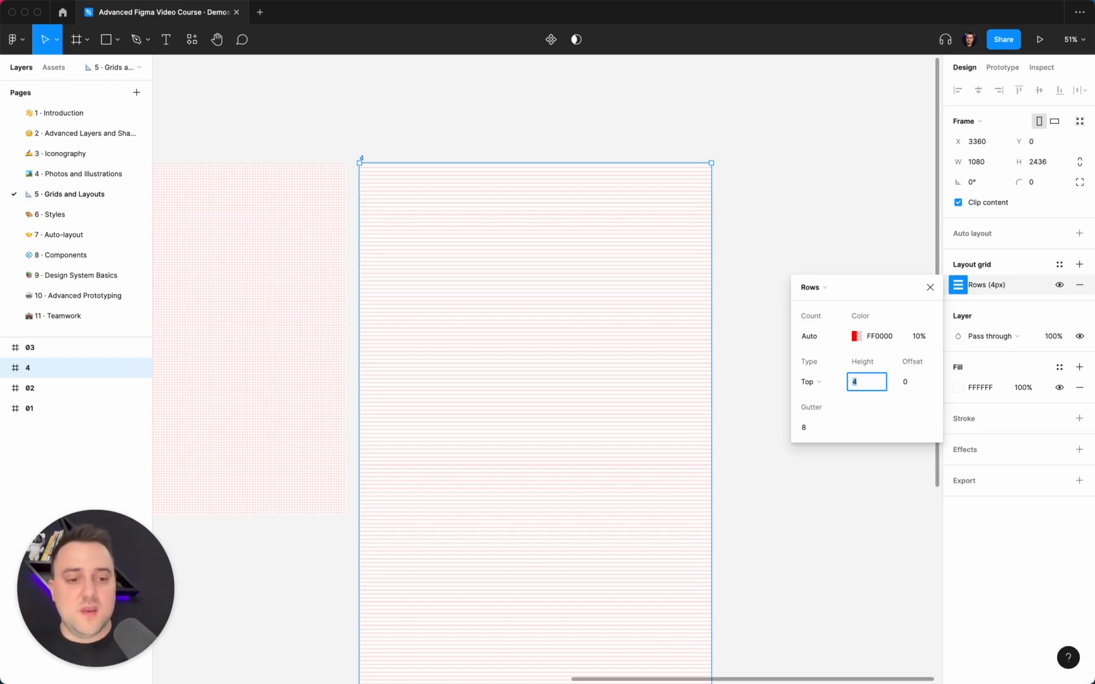
{"action": "key", "text": "Up"}
{"action": "key", "text": "Up"}
{"action": "key", "text": "Up"}
{"action": "key", "text": "Up"}
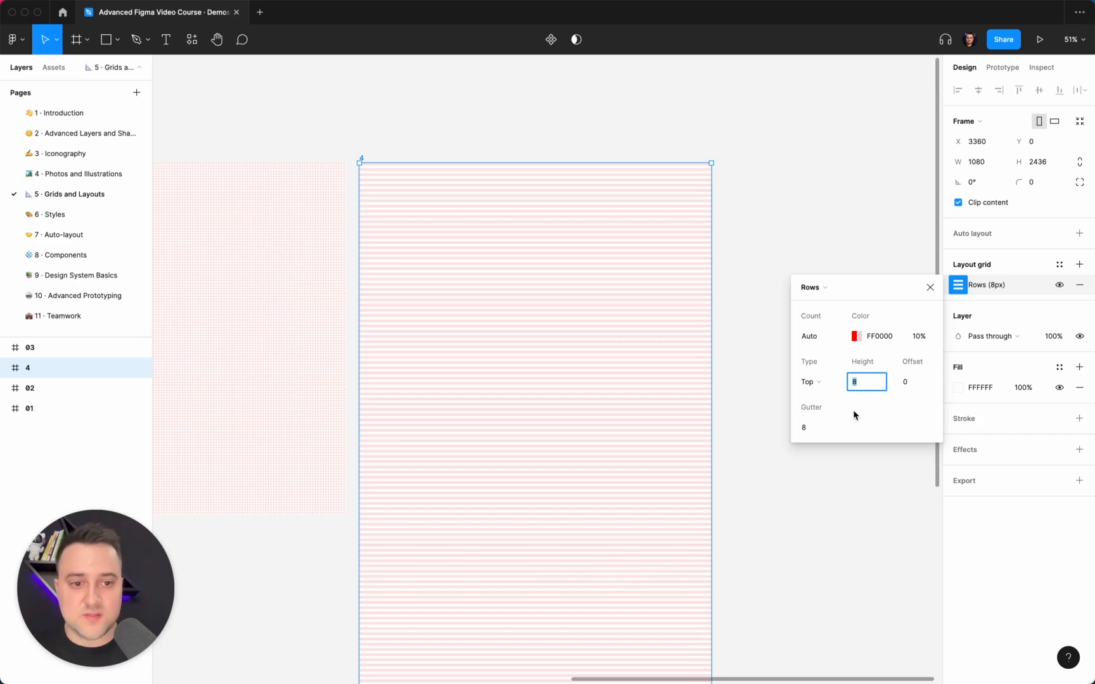
Set the gutter of frame 4's row layout grid to 1.
{"action": "left_click", "coordinate": [813, 429]}
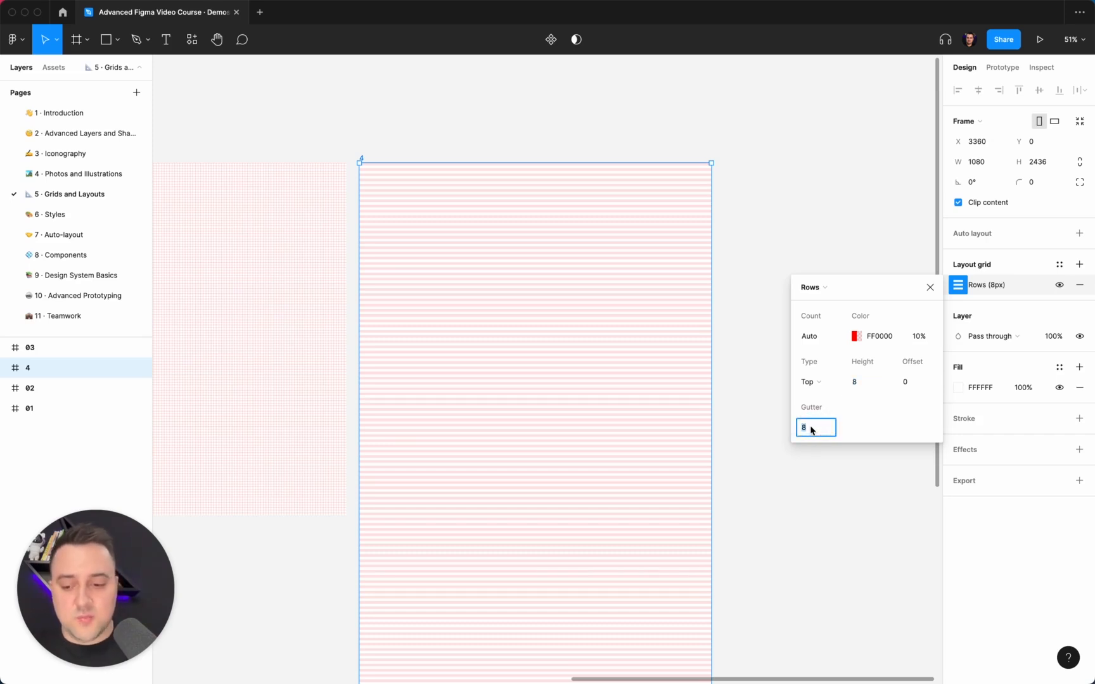
{"action": "type", "text": "1"}
{"action": "key", "text": "Return"}
{"action": "scroll", "coordinate": [579, 260], "scroll_direction": "up", "scroll_amount": 5}
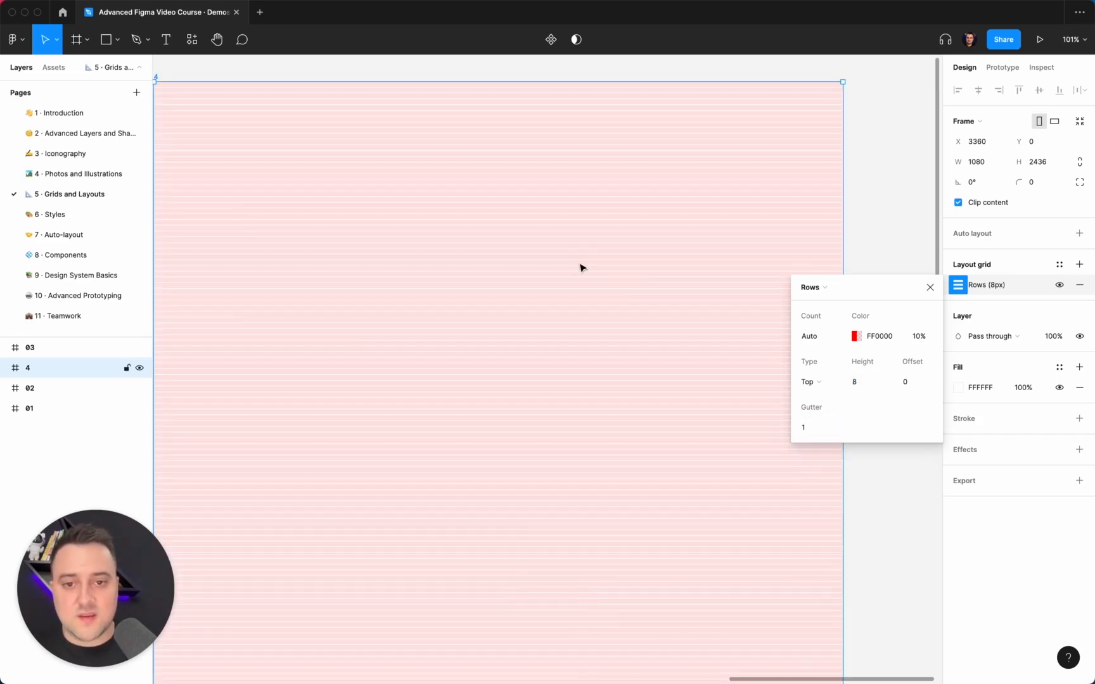
Set the gutter of frame 4's row layout grid to 0.
{"action": "left_click", "coordinate": [808, 430]}
{"action": "type", "text": "0"}
{"action": "key", "text": "Return"}
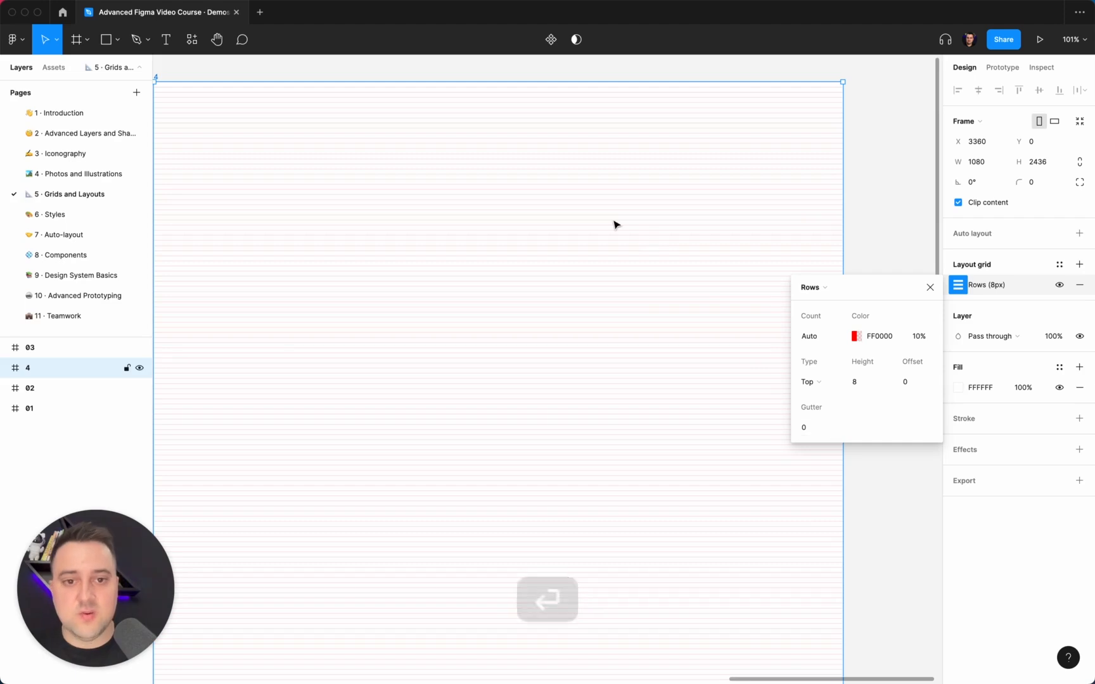
{"action": "scroll", "coordinate": [616, 222], "scroll_direction": "up", "scroll_amount": 5}
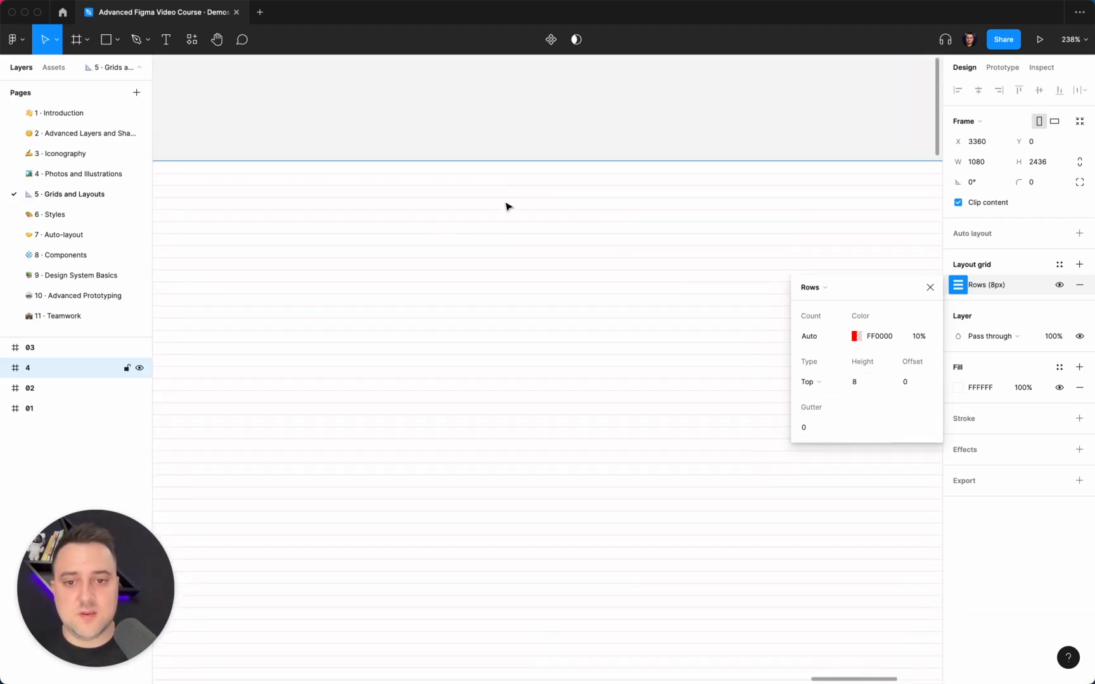
{"action": "scroll", "coordinate": [480, 458], "scroll_direction": "down", "scroll_amount": 8}
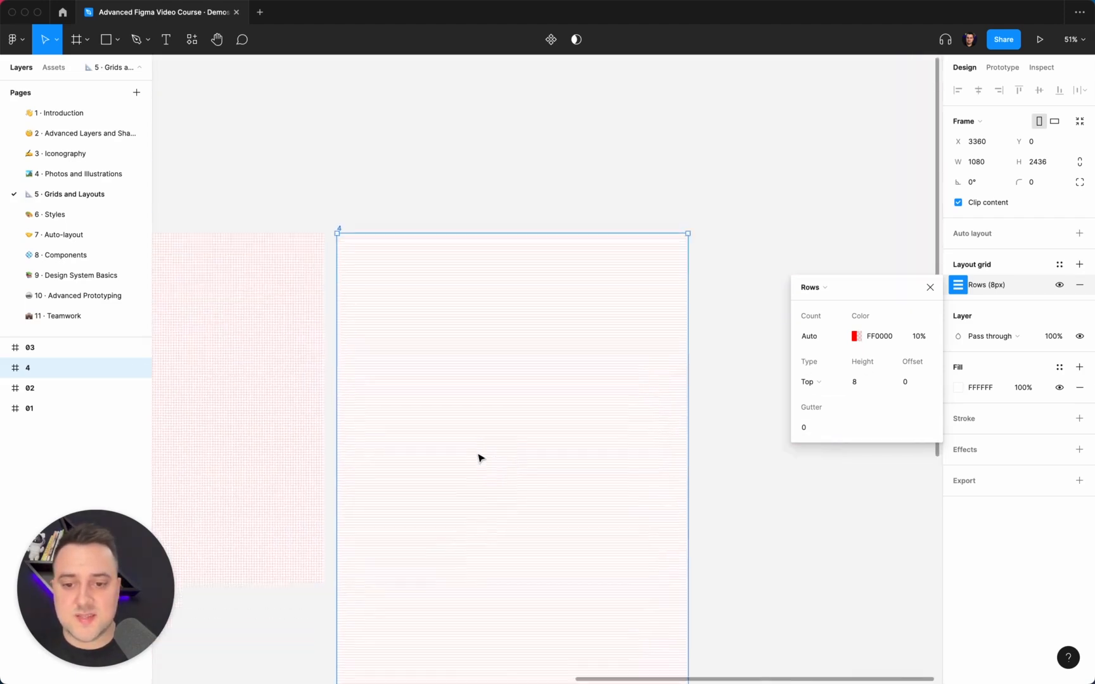
{"action": "scroll", "coordinate": [480, 457], "scroll_direction": "down", "scroll_amount": 4}
{"action": "scroll", "coordinate": [480, 458], "scroll_direction": "left", "scroll_amount": 1}
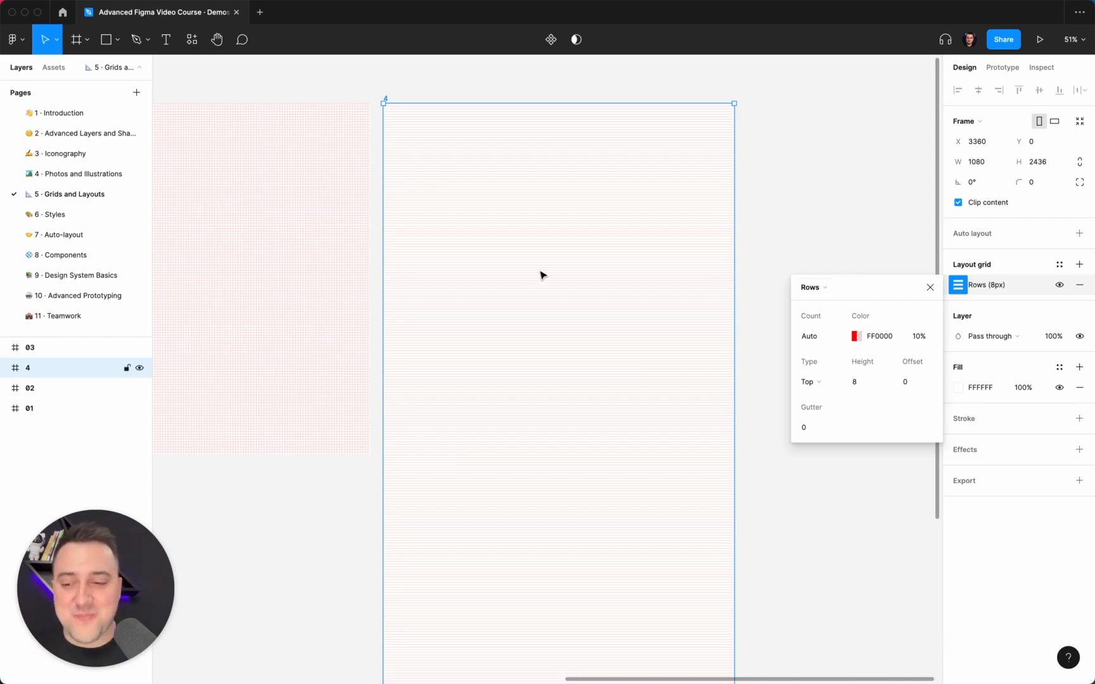
Deselect frame 4 and compare the column, row, uniform and baseline-style grids across the four demo frames.
{"action": "scroll", "coordinate": [542, 275], "scroll_direction": "down", "scroll_amount": 5}
{"action": "scroll", "coordinate": [542, 266], "scroll_direction": "left", "scroll_amount": 5}
{"action": "left_click", "coordinate": [612, 177]}
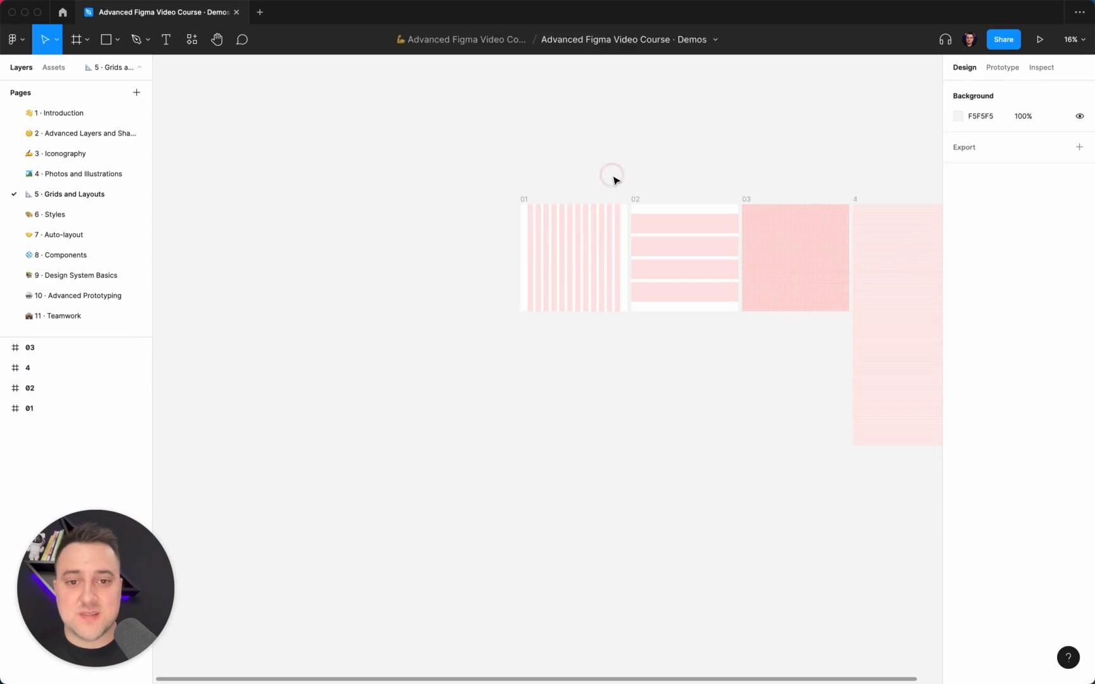
{"action": "scroll", "coordinate": [614, 180], "scroll_direction": "right", "scroll_amount": 5}
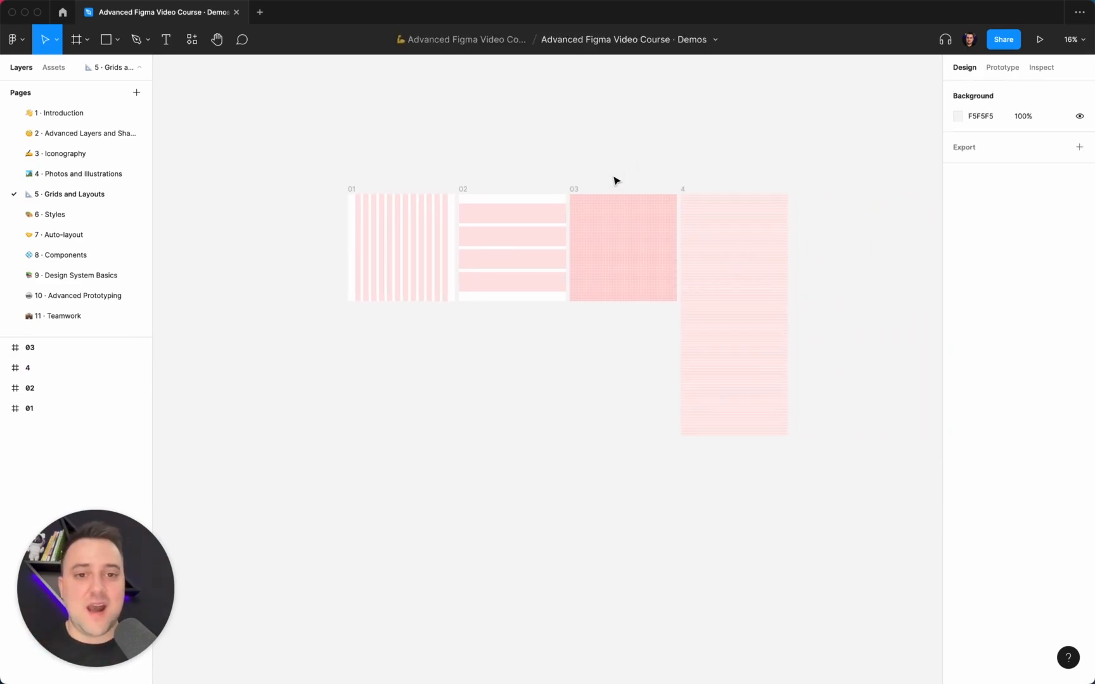
{"action": "scroll", "coordinate": [615, 181], "scroll_direction": "up", "scroll_amount": 10}
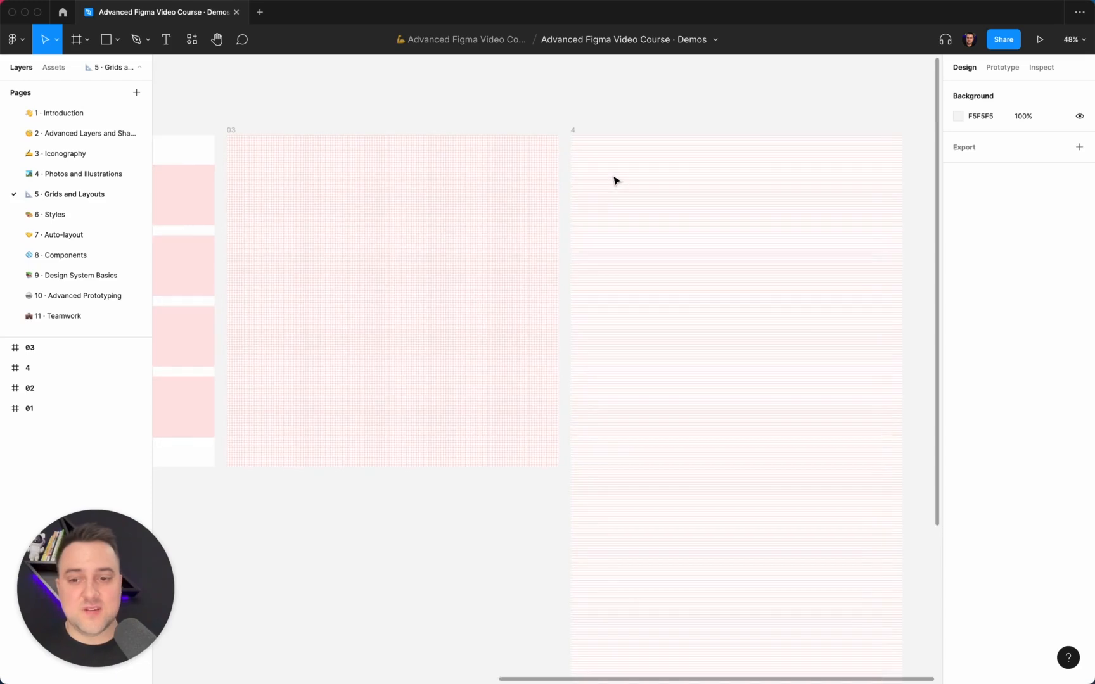
{"action": "scroll", "coordinate": [614, 181], "scroll_direction": "up", "scroll_amount": 4}
{"action": "left_click", "coordinate": [598, 232]}
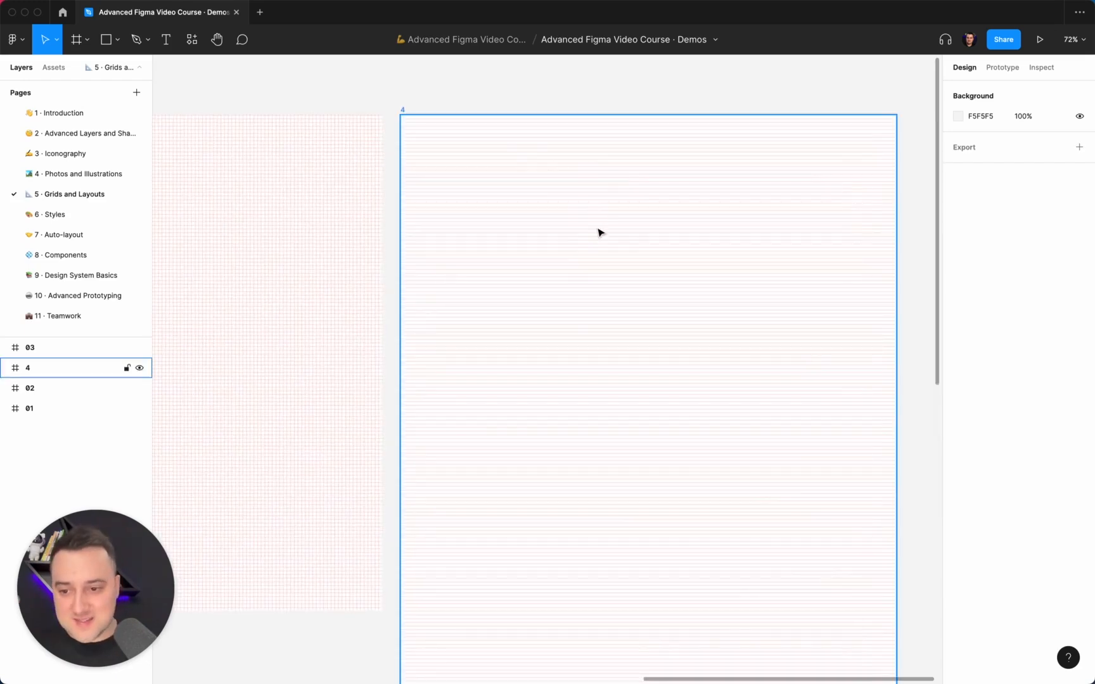
{"action": "scroll", "coordinate": [591, 241], "scroll_direction": "down", "scroll_amount": 5}
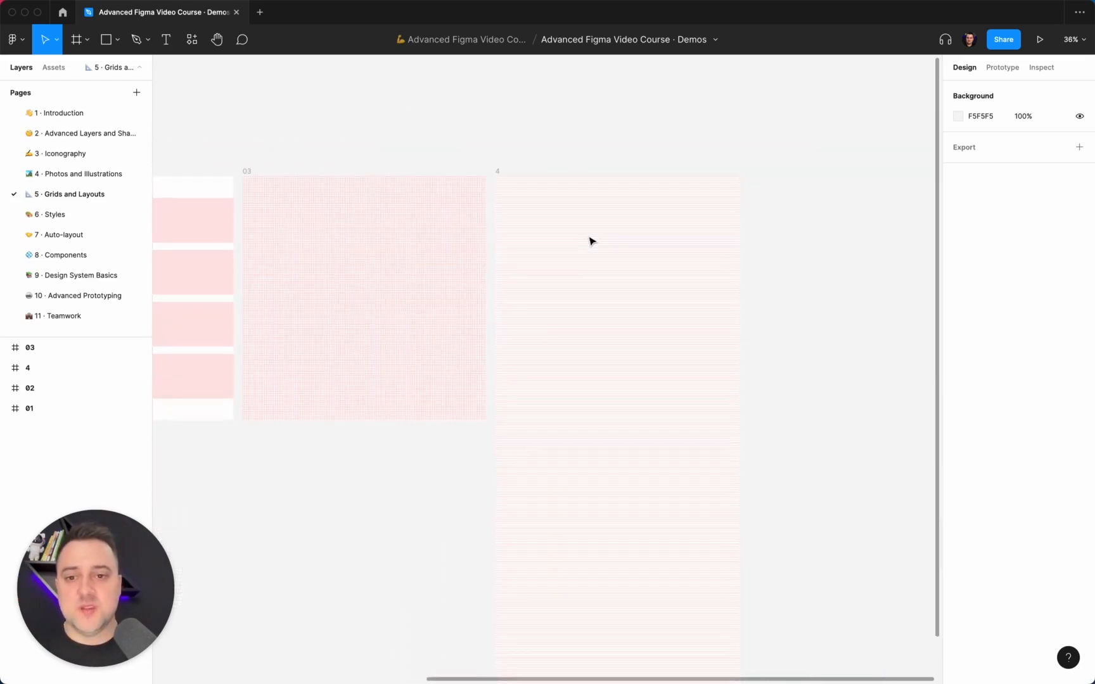
{"action": "scroll", "coordinate": [591, 242], "scroll_direction": "left", "scroll_amount": 8}
{"action": "scroll", "coordinate": [591, 242], "scroll_direction": "up", "scroll_amount": 3}
{"action": "scroll", "coordinate": [592, 241], "scroll_direction": "right", "scroll_amount": 4}
{"action": "scroll", "coordinate": [589, 240], "scroll_direction": "down", "scroll_amount": 2}
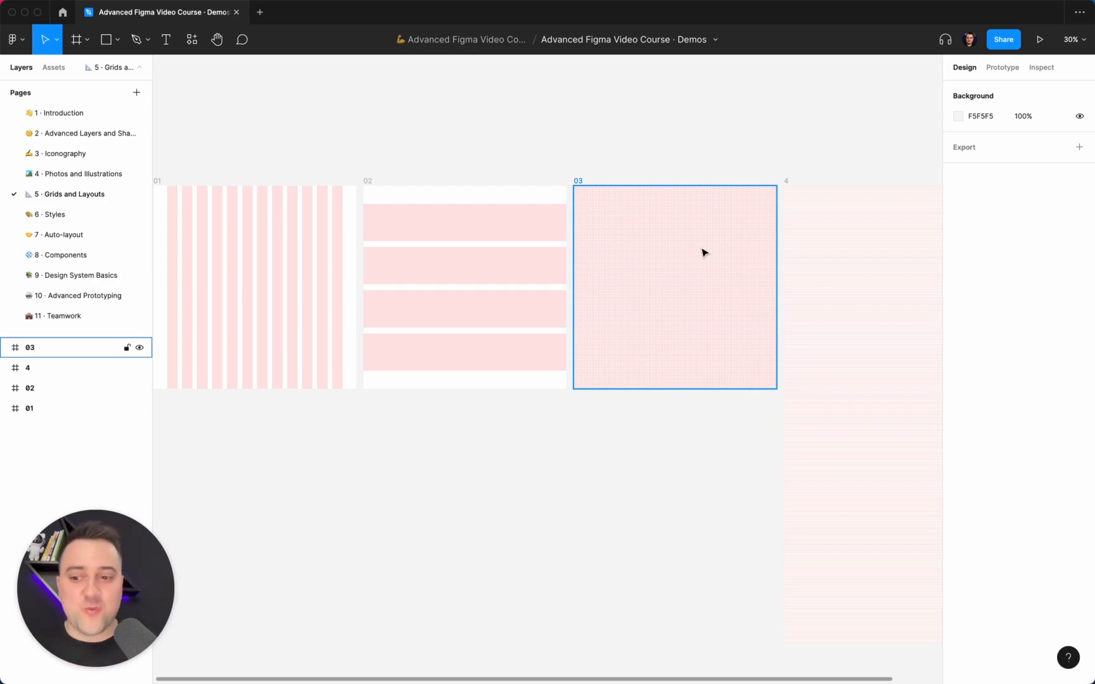
{"action": "key", "text": "Escape"}
{"action": "scroll", "coordinate": [703, 252], "scroll_direction": "down", "scroll_amount": 5, "text": "ctrl"}
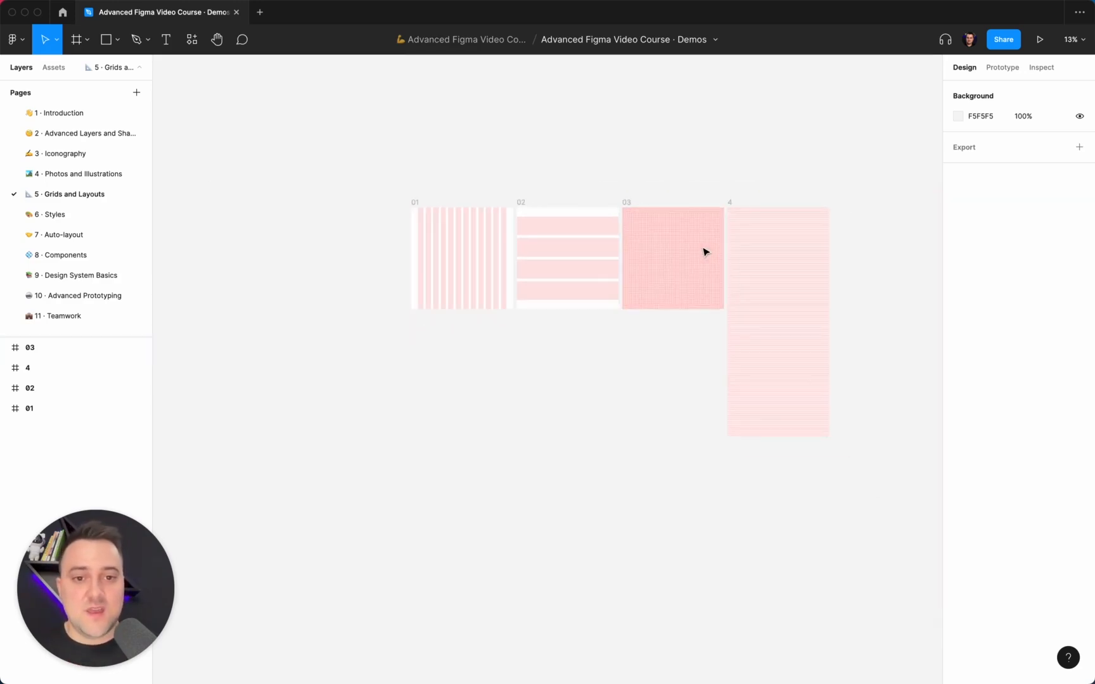
{"action": "scroll", "coordinate": [705, 252], "scroll_direction": "up", "scroll_amount": 3}
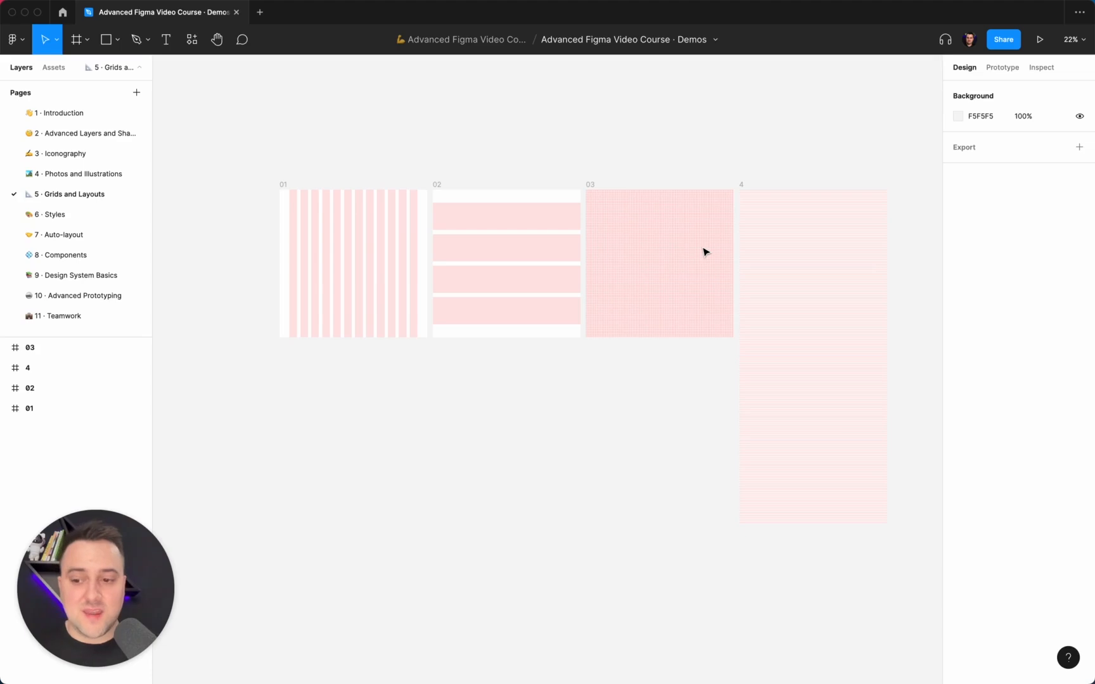